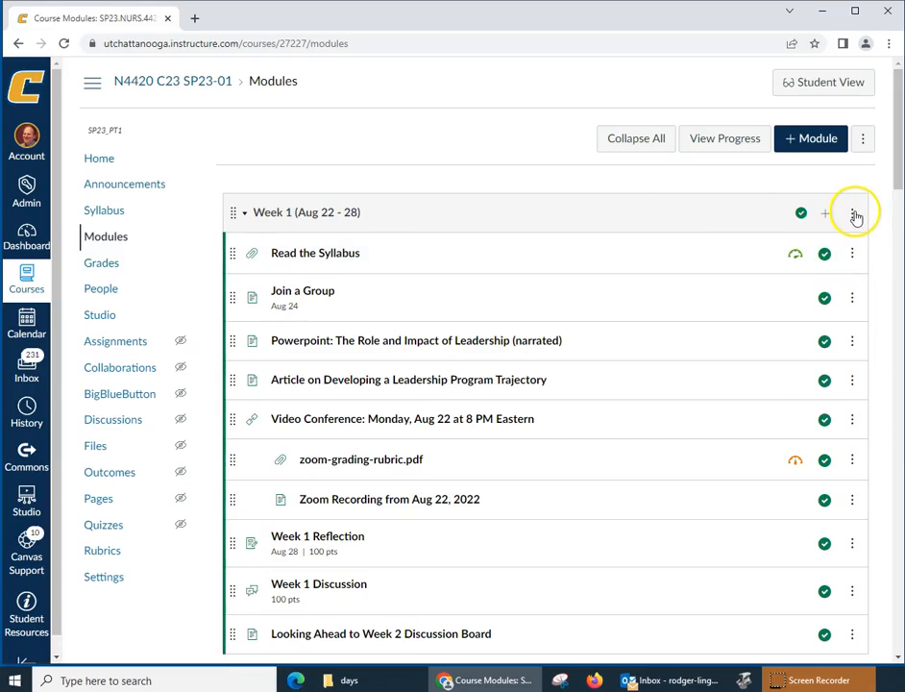
# Step: Rename the Week 1 module to "Week 1 (Jan 9 - 15)" and save its settings
pyautogui.click(854, 214)
pyautogui.click(797, 256)
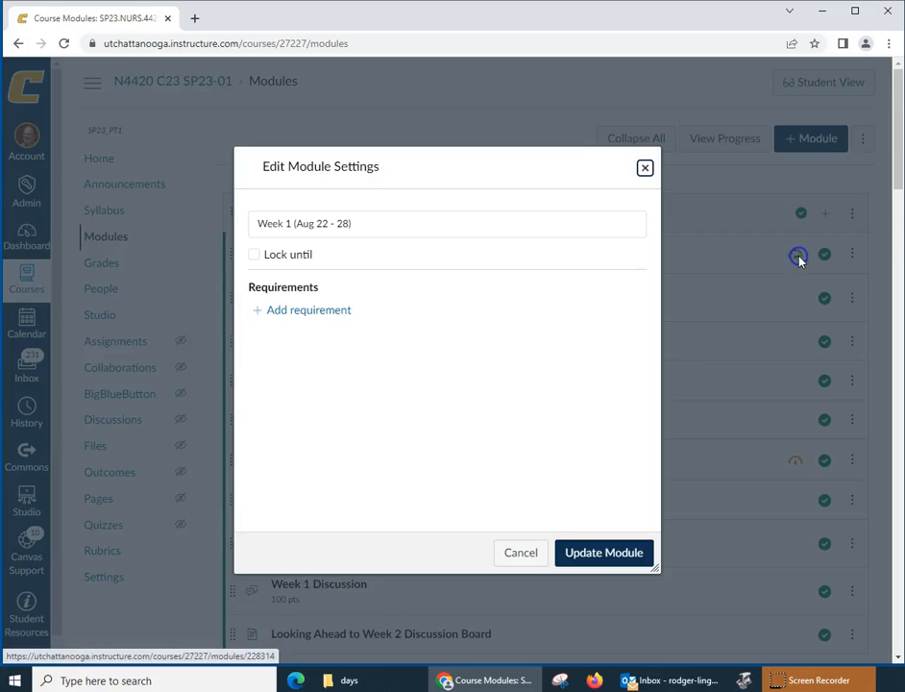
pyautogui.click(346, 223)
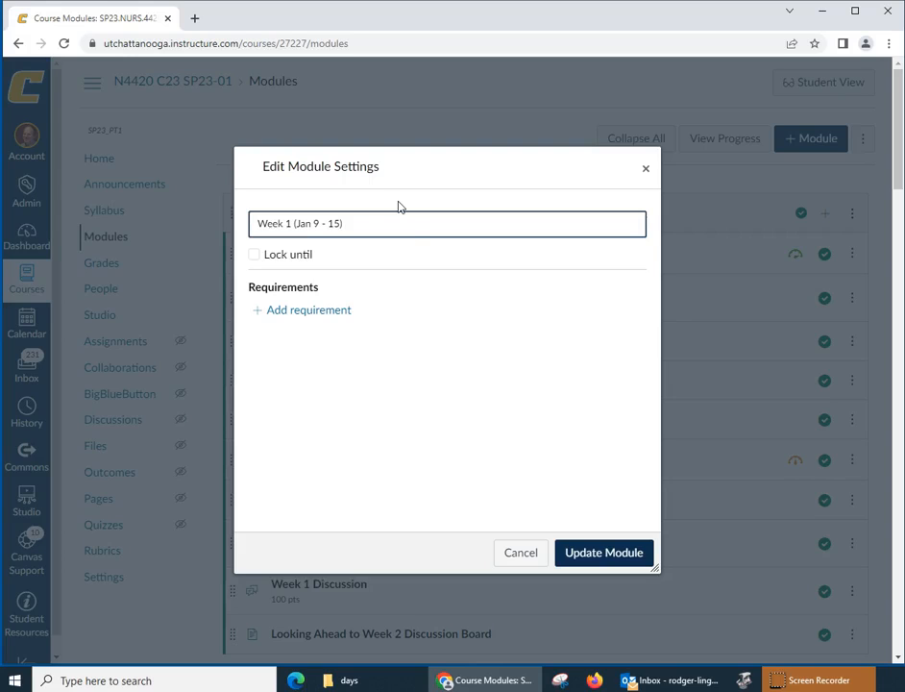
pyautogui.click(625, 556)
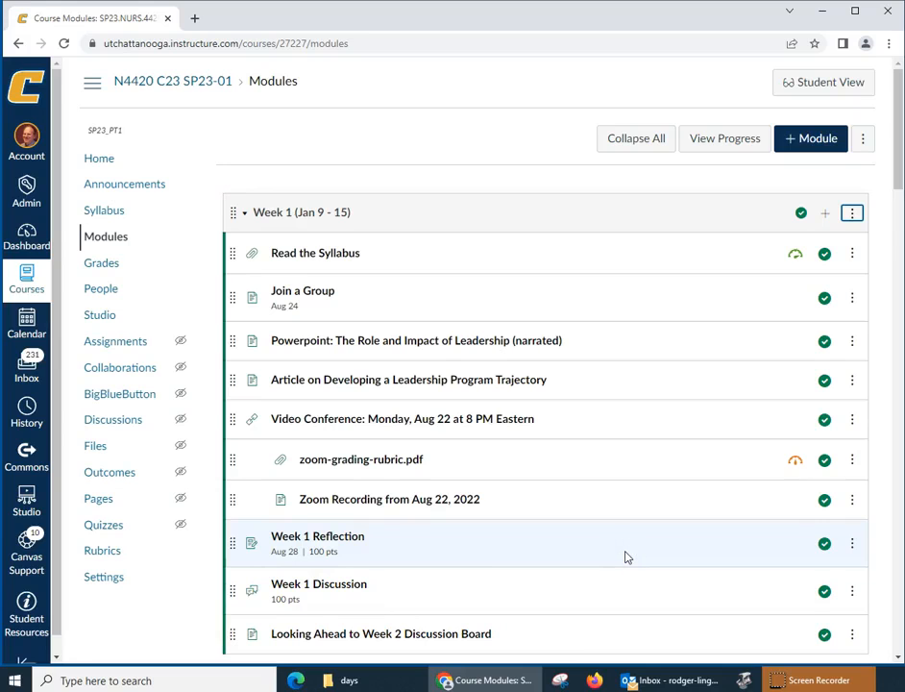
# Step: Rename the Week 2 module to "Week 2 (Jan 16 - 22)" and save its settings
pyautogui.click(891, 194)
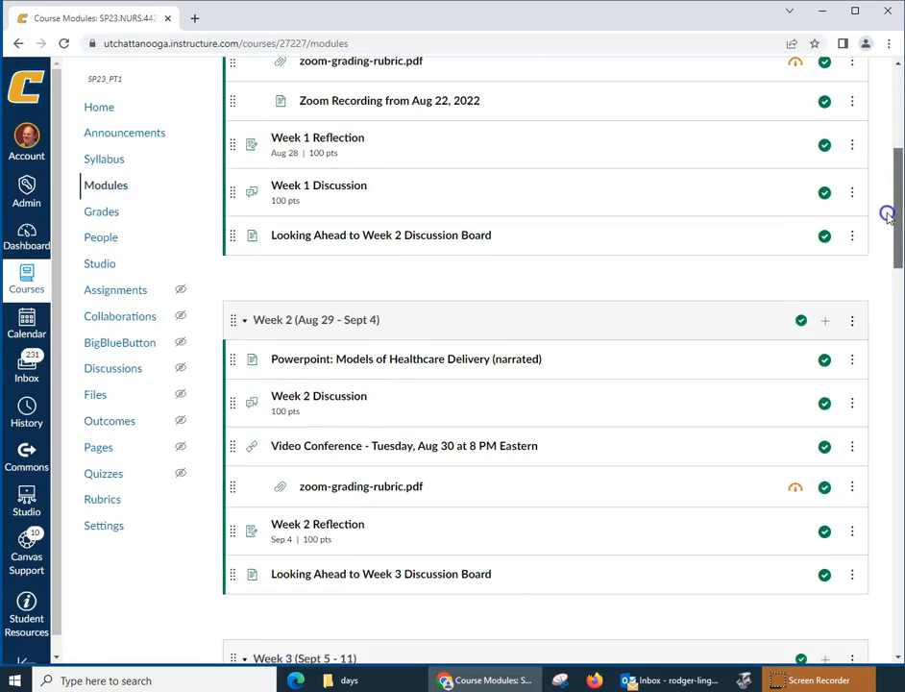
pyautogui.click(851, 320)
pyautogui.click(825, 358)
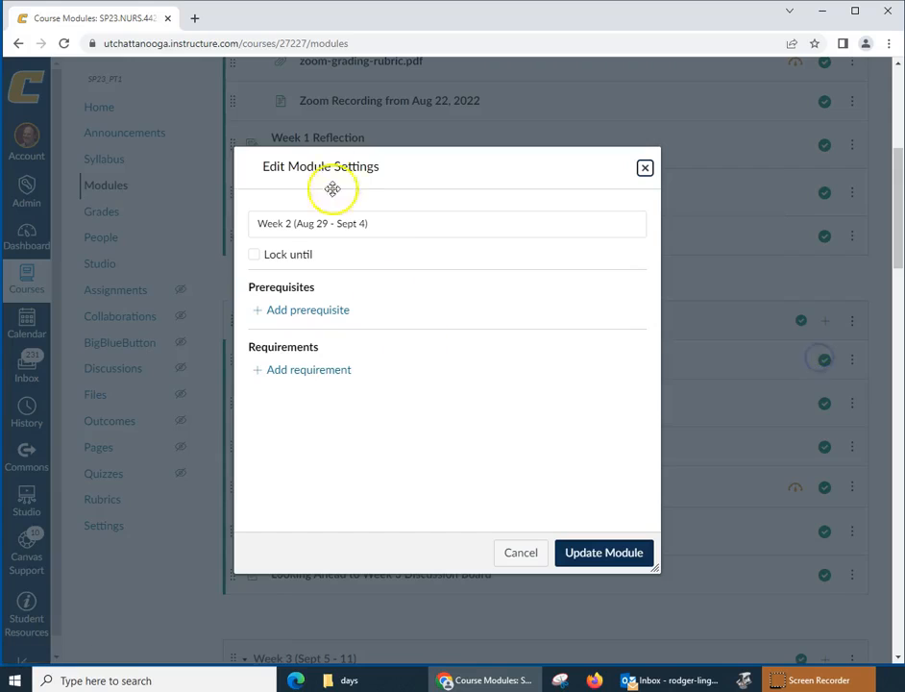
pyautogui.click(357, 224)
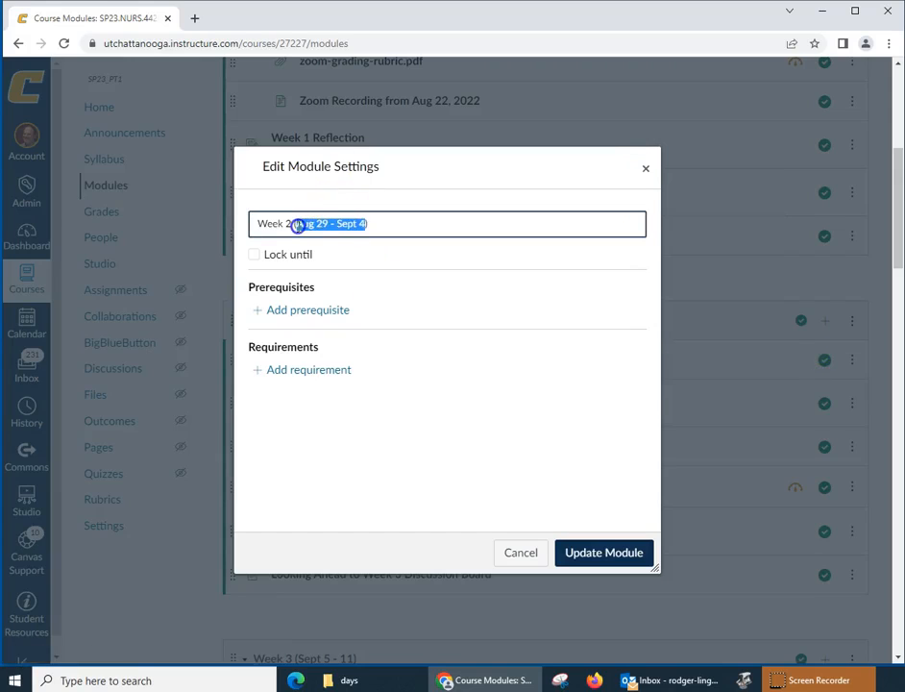
pyautogui.press('BackSpace')
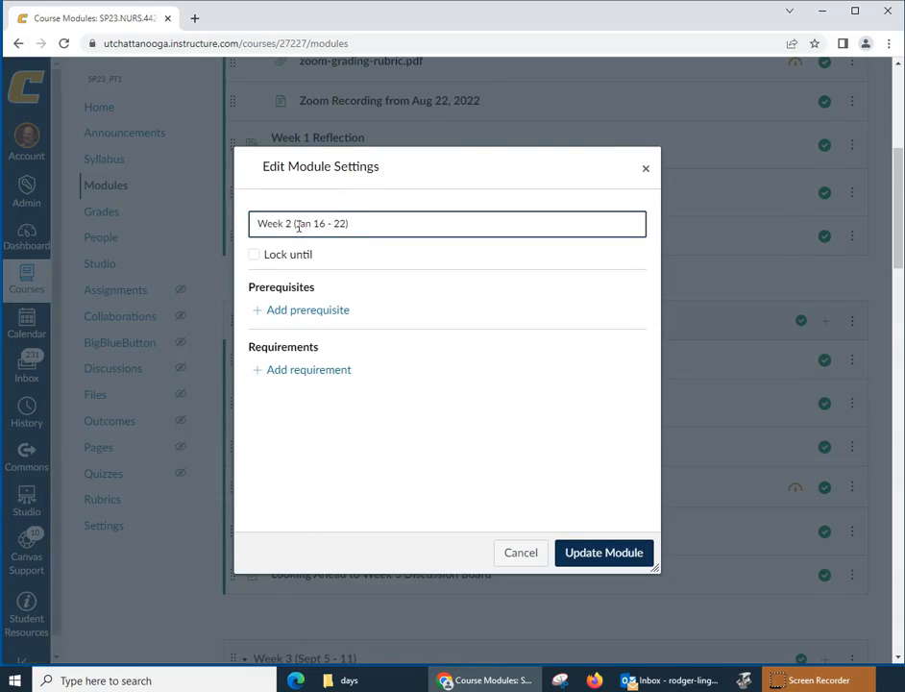
pyautogui.click(597, 552)
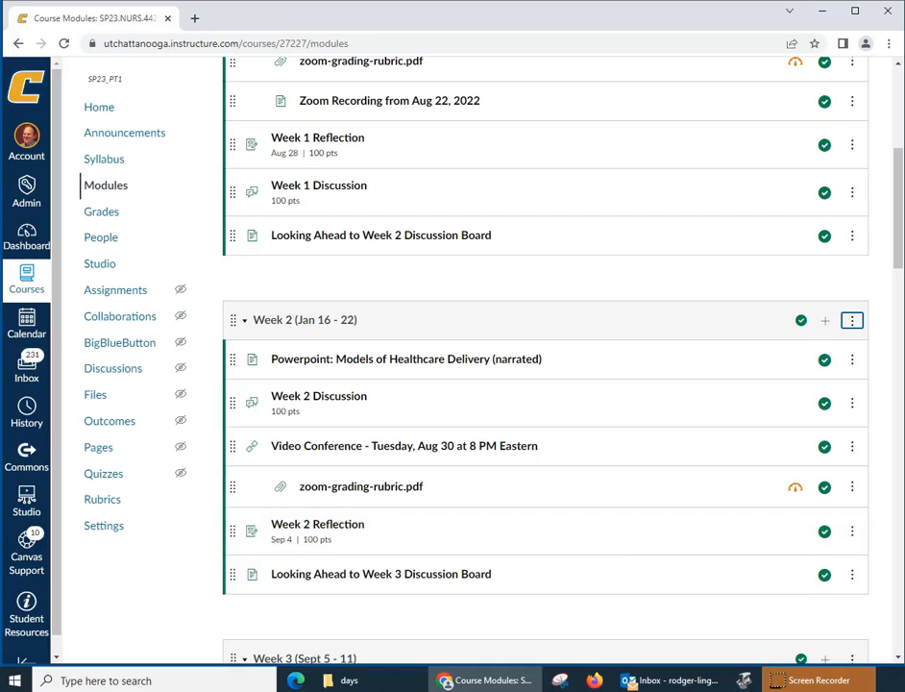
# Step: Open the Join a Group page from the Week 1 module for editing
pyautogui.moveTo(899, 256); pyautogui.dragTo(899, 191)
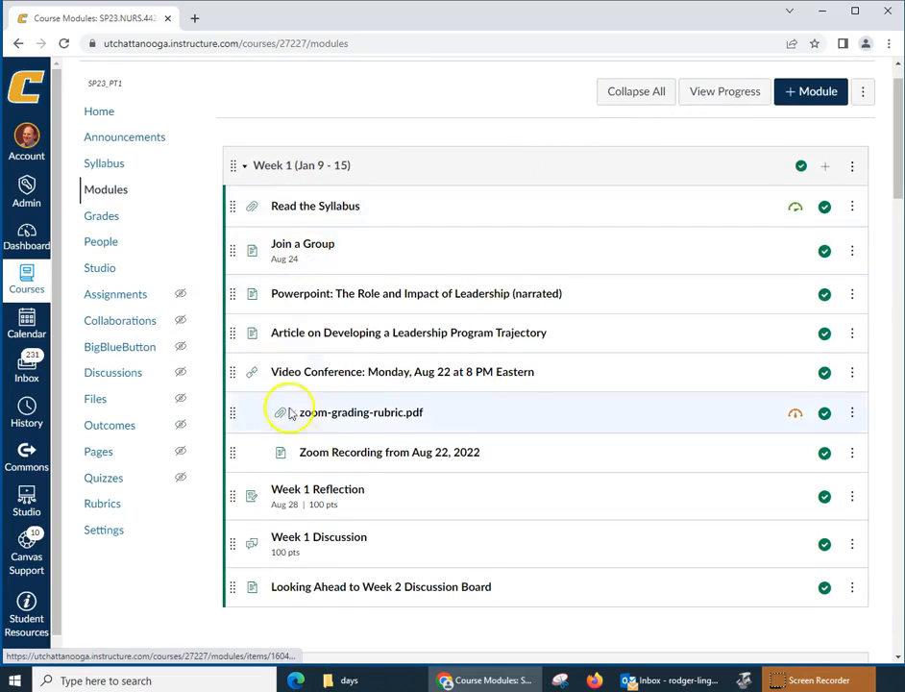
pyautogui.click(312, 248)
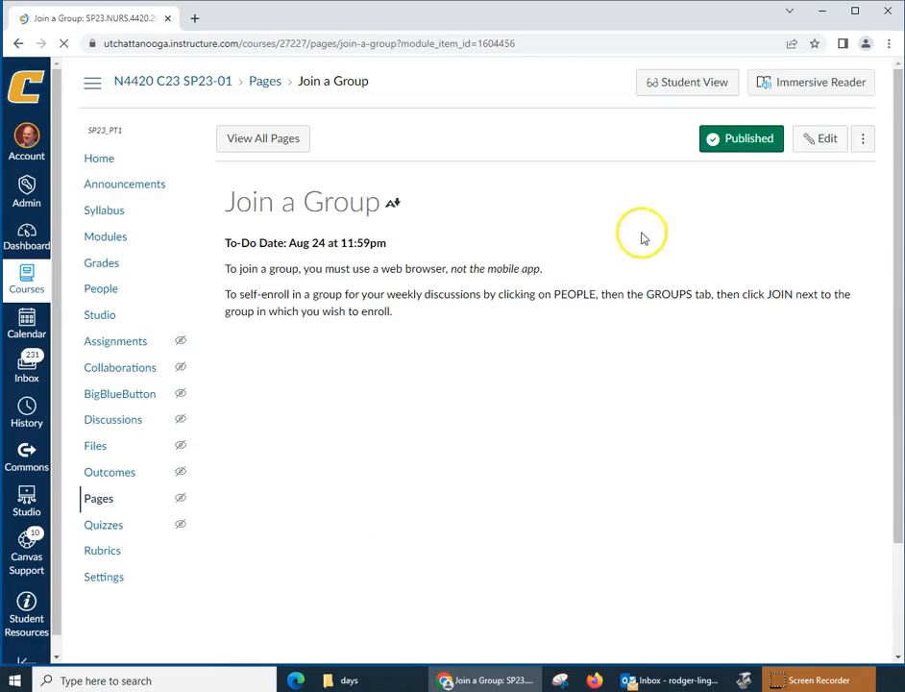
pyautogui.click(824, 142)
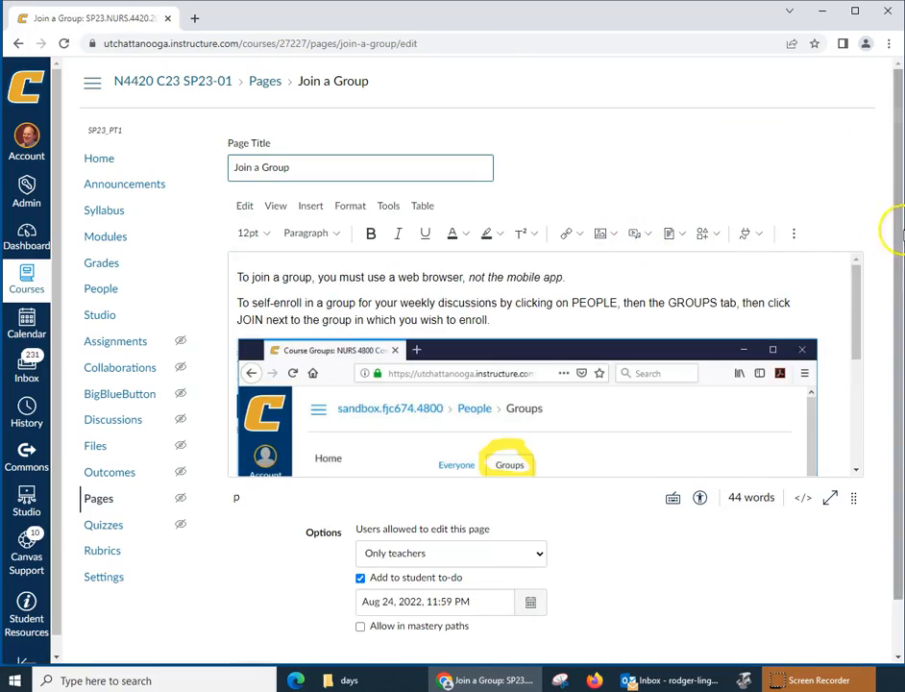
# Step: Set the Join a Group page's student to-do date to Jan 11, 2023, 11:59 PM and save the page
pyautogui.moveTo(900, 229); pyautogui.dragTo(900, 246)
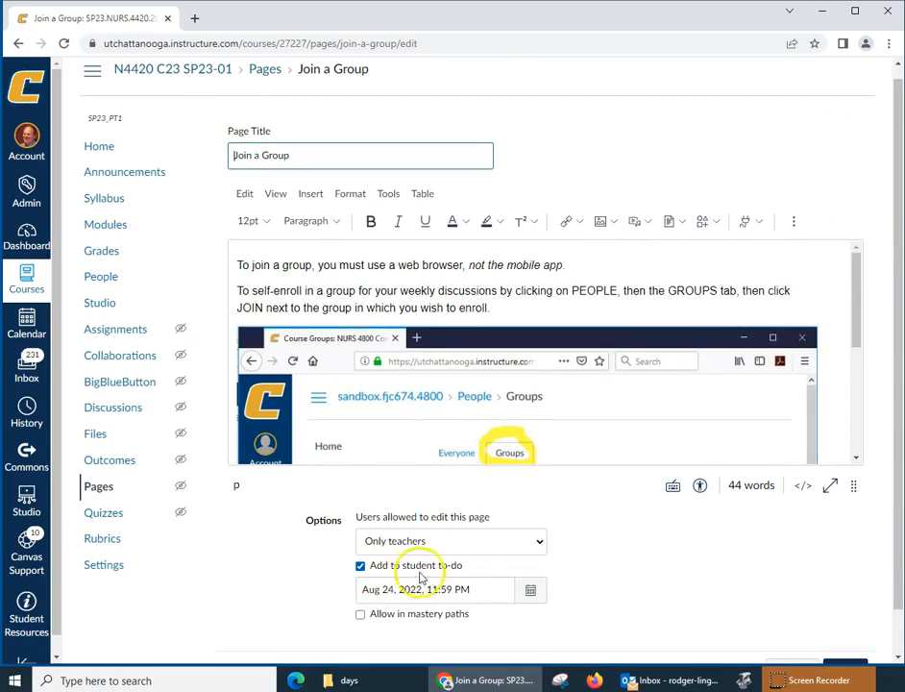
pyautogui.click(531, 589)
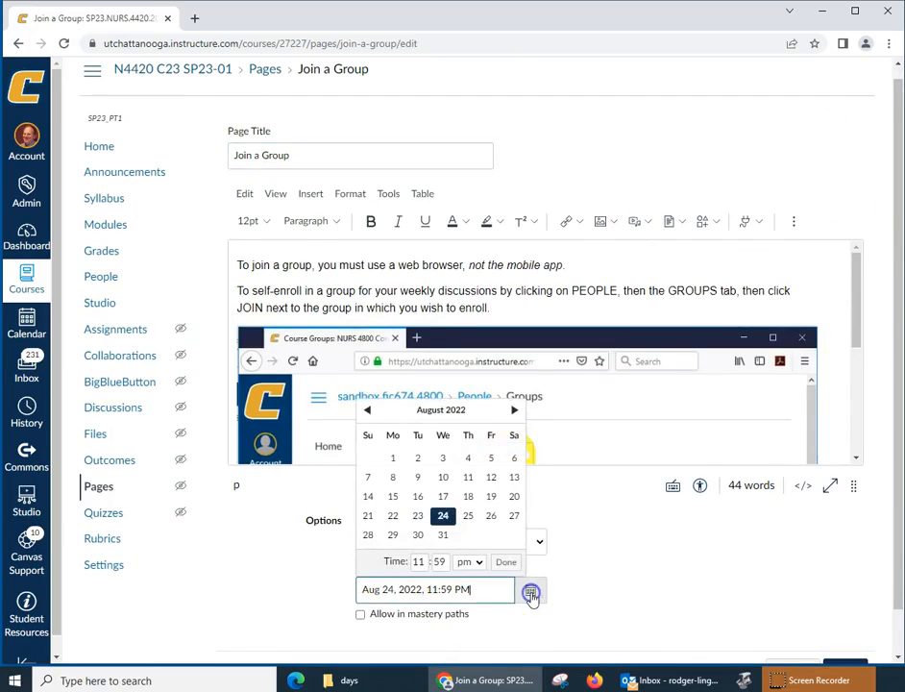
pyautogui.click(516, 410)
pyautogui.click(517, 411)
pyautogui.click(517, 411)
pyautogui.click(519, 411)
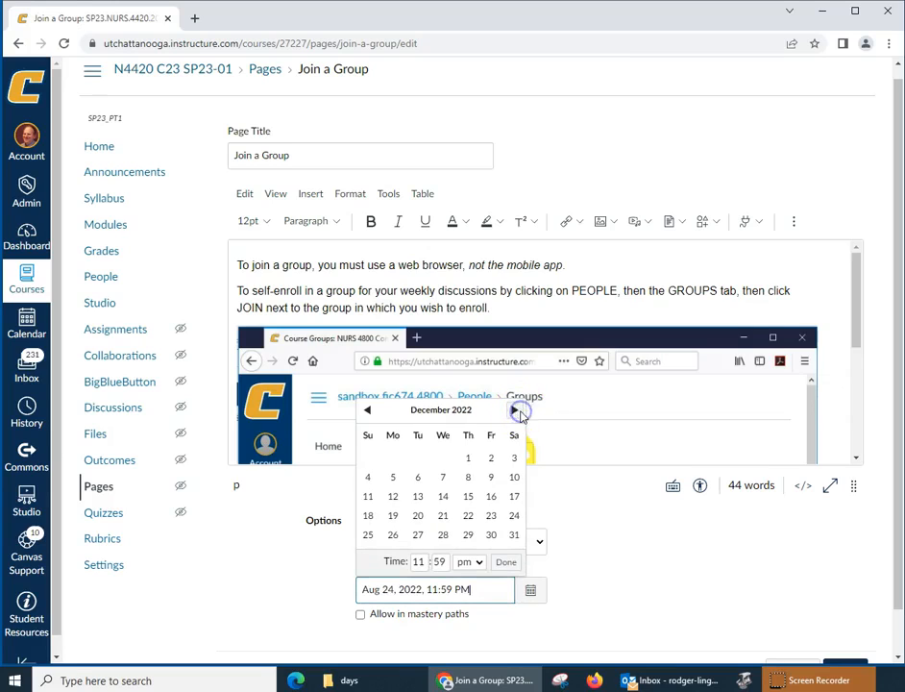
pyautogui.click(519, 411)
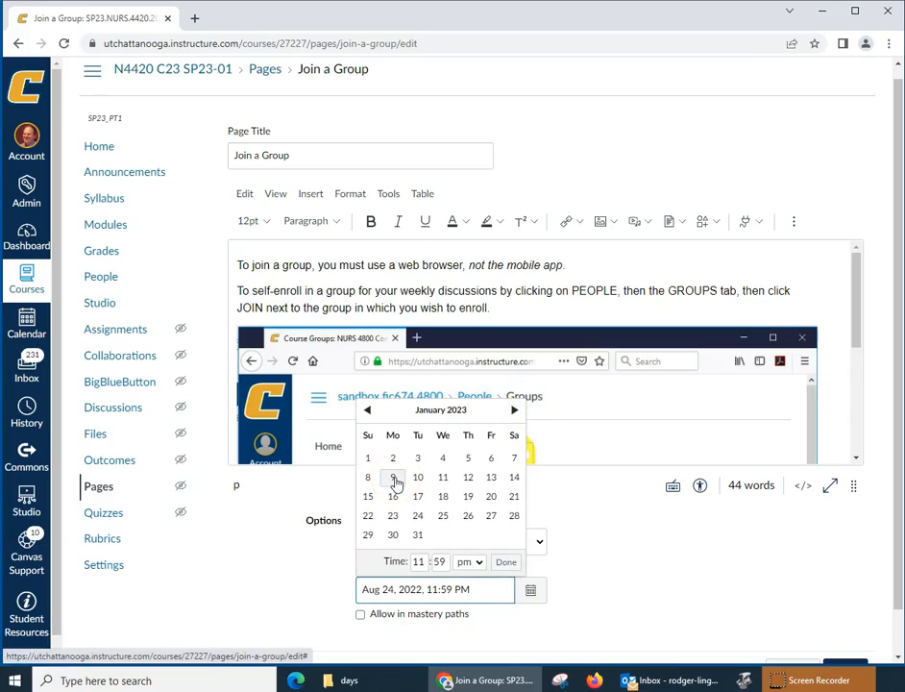
pyautogui.click(444, 477)
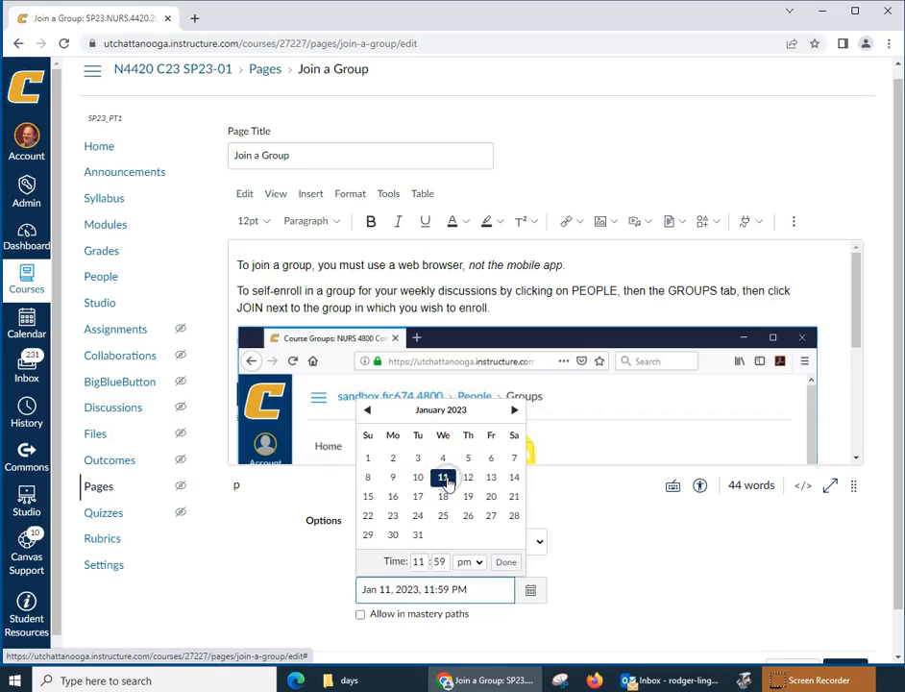
pyautogui.scroll(-1, 788, 592)
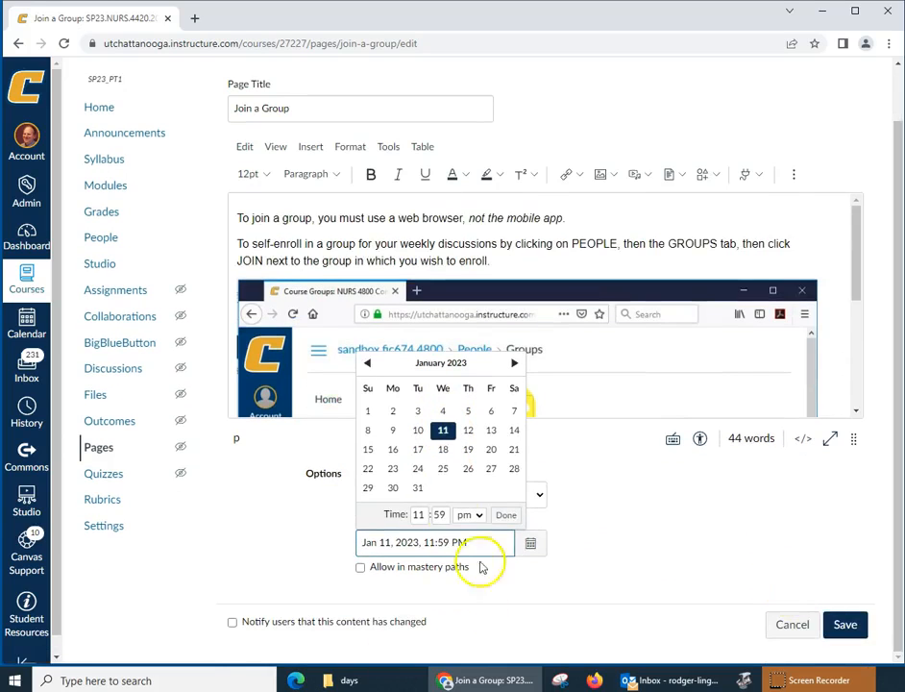
pyautogui.click(844, 626)
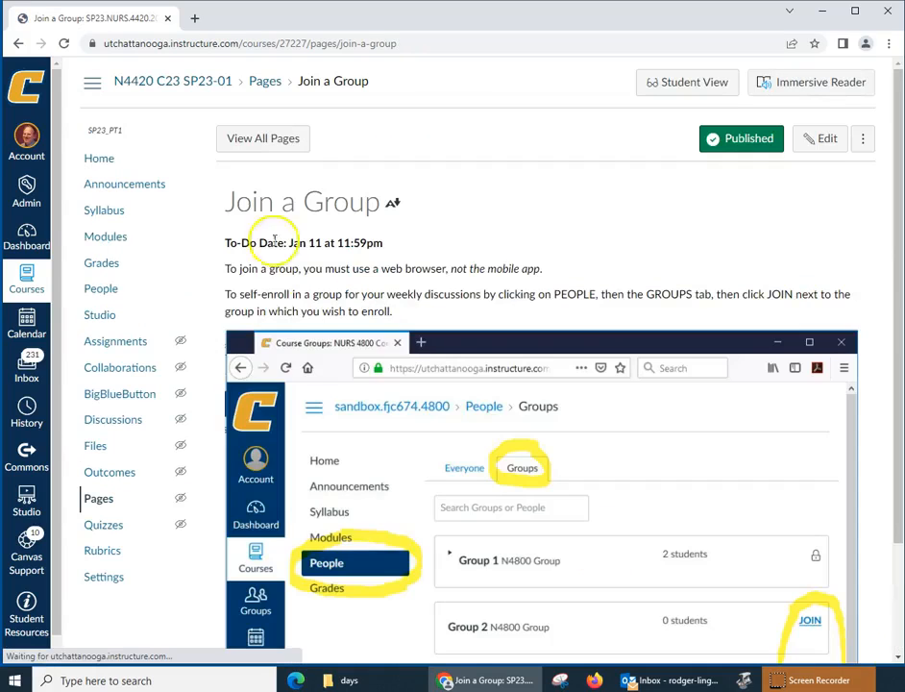
# Step: Return to the course modules and retitle the Week 1 video conference link "Video Conference: TBD Eastern"
pyautogui.click(102, 235)
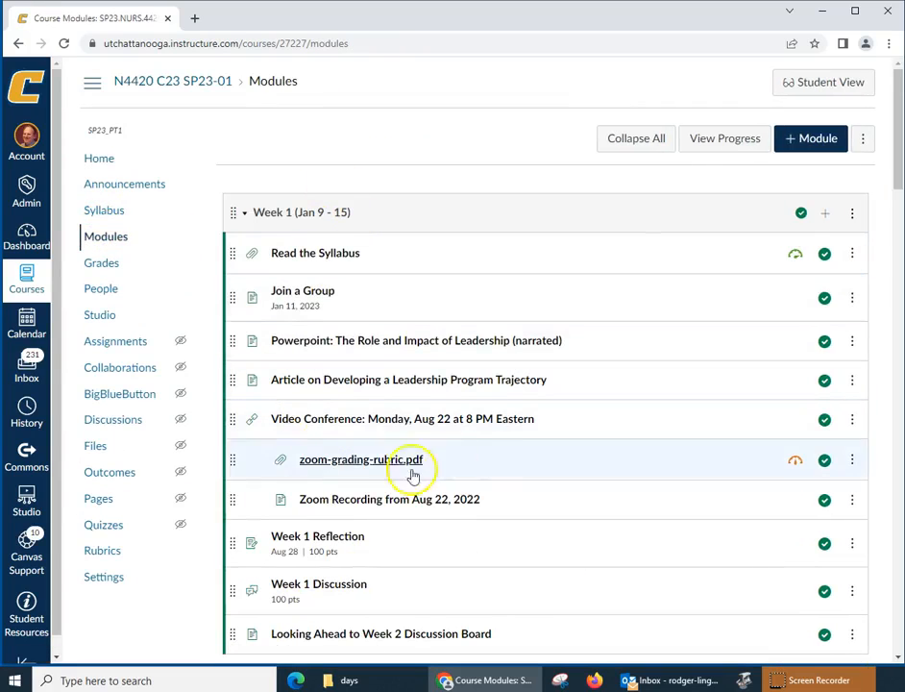
pyautogui.scroll(-3, 627, 269)
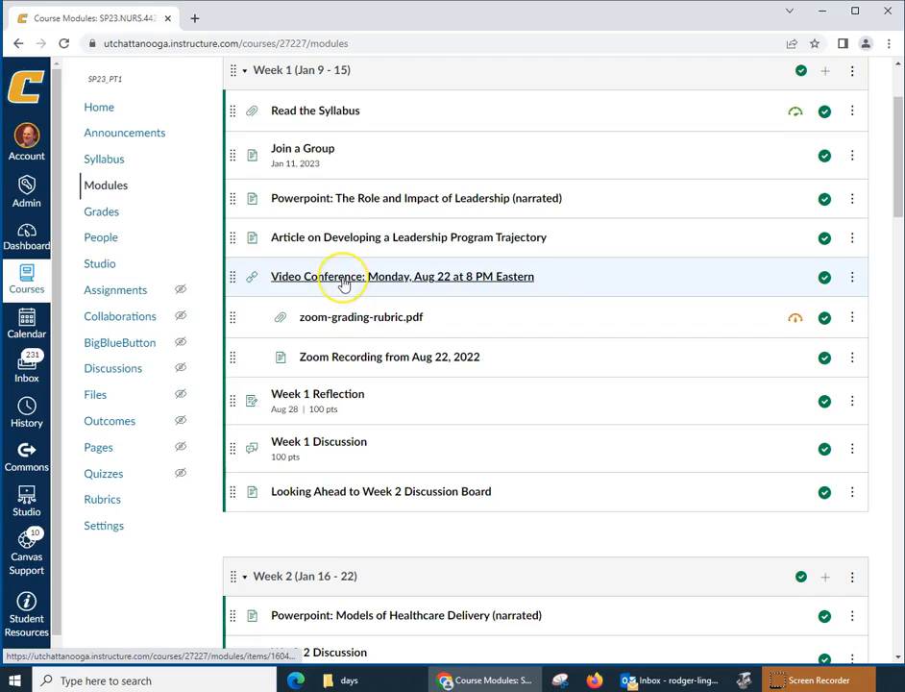
pyautogui.click(851, 280)
pyautogui.click(796, 317)
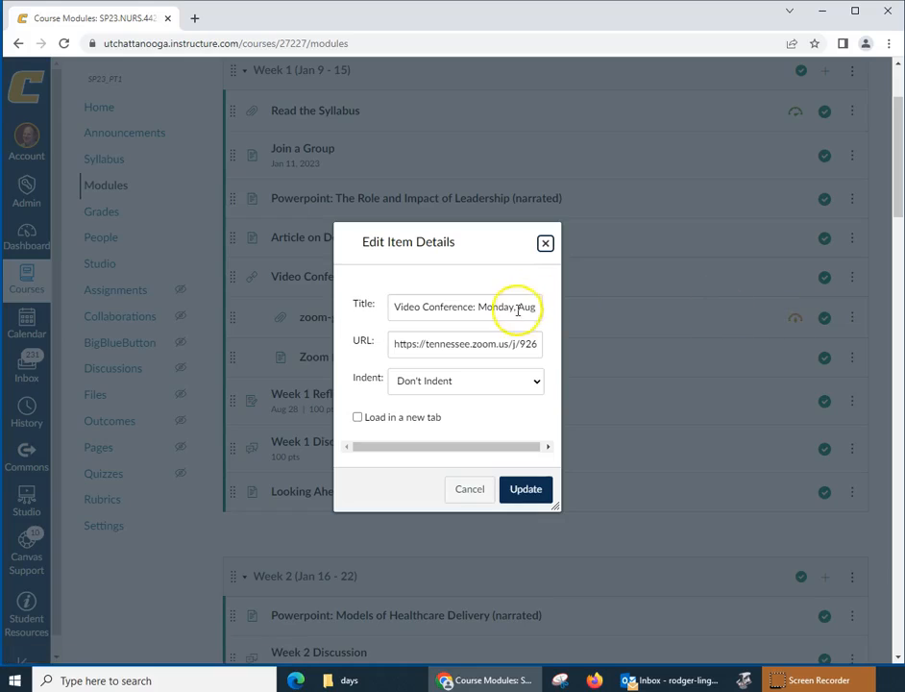
pyautogui.moveTo(479, 306); pyautogui.dragTo(541, 310)
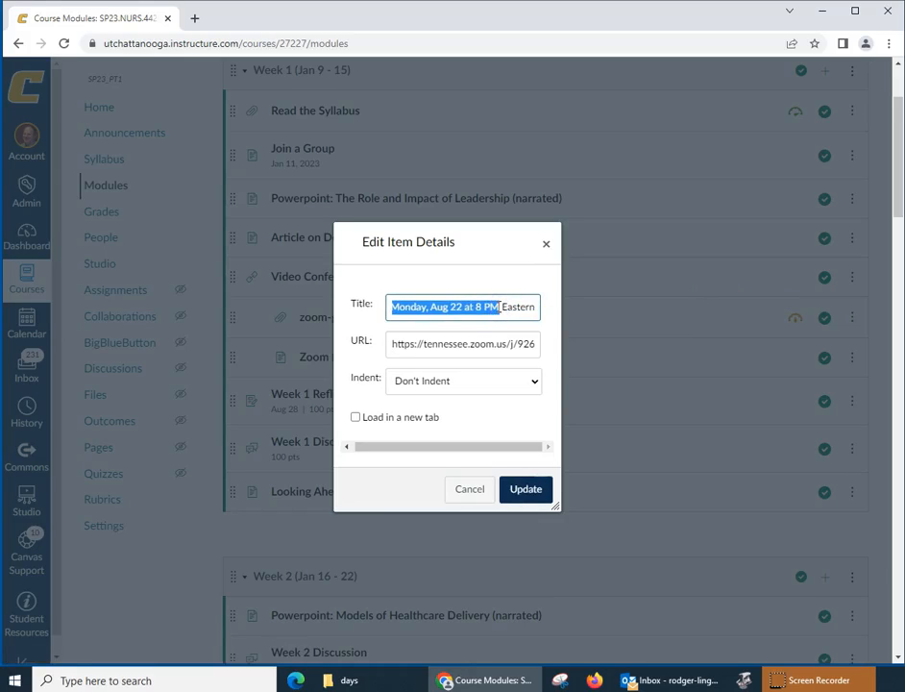
pyautogui.write('T')
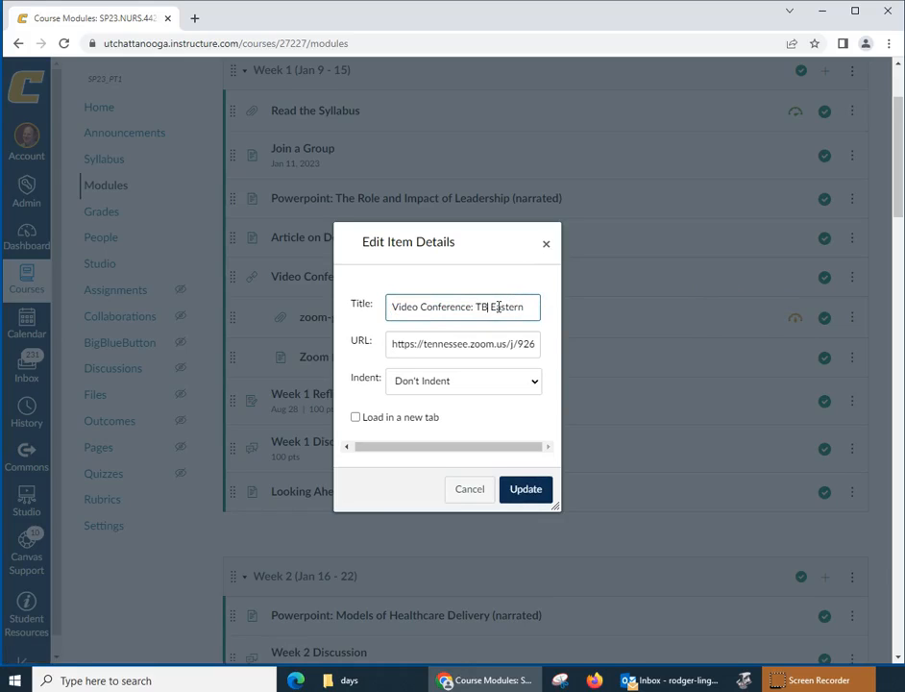
pyautogui.write('BD')
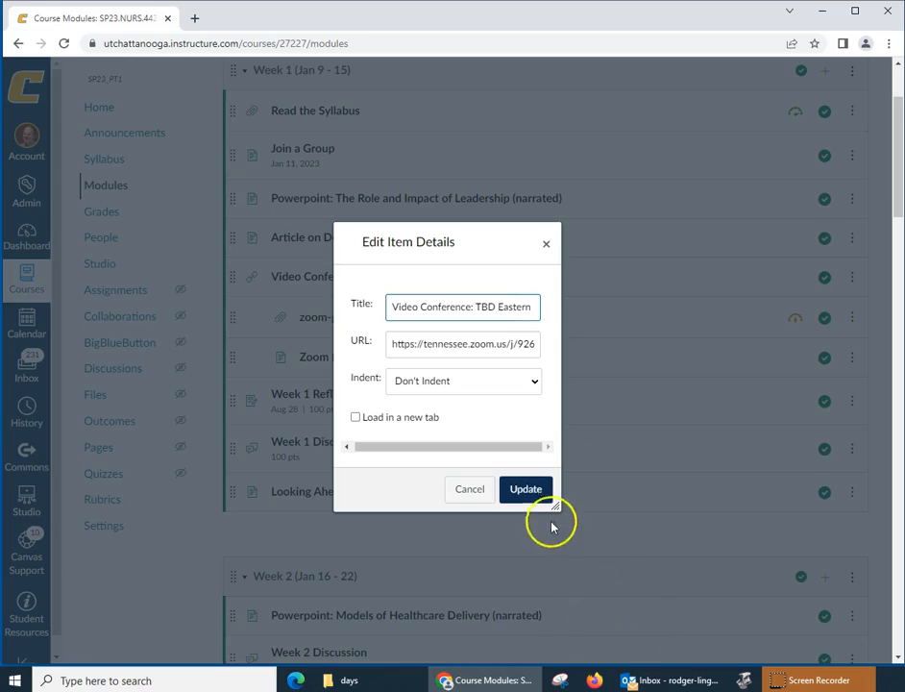
pyautogui.click(531, 489)
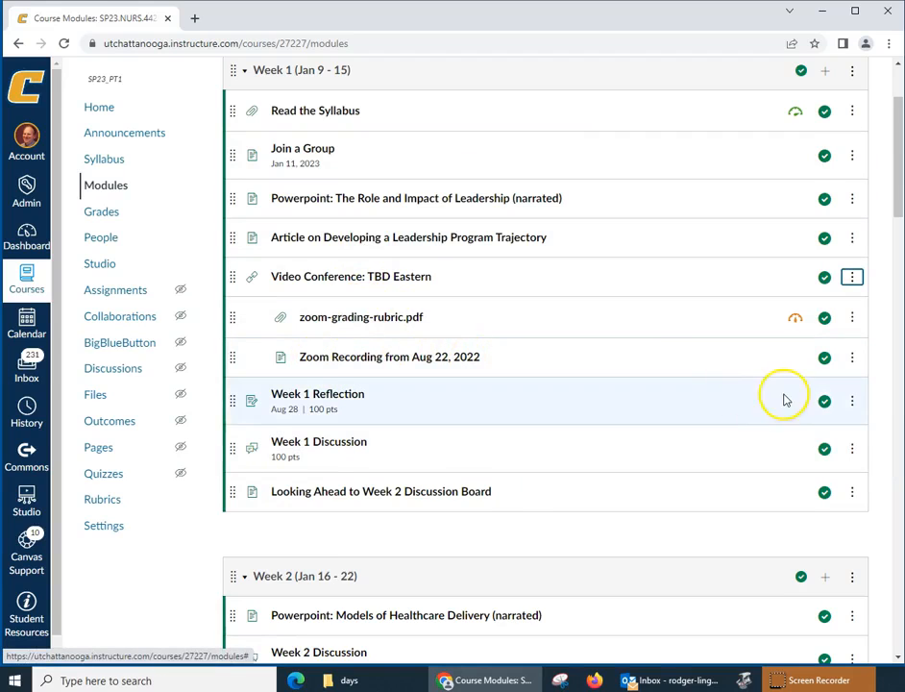
# Step: Unpublish the "Zoom Recording from Aug 22, 2022" page and remove it from the Week 1 module
pyautogui.click(824, 360)
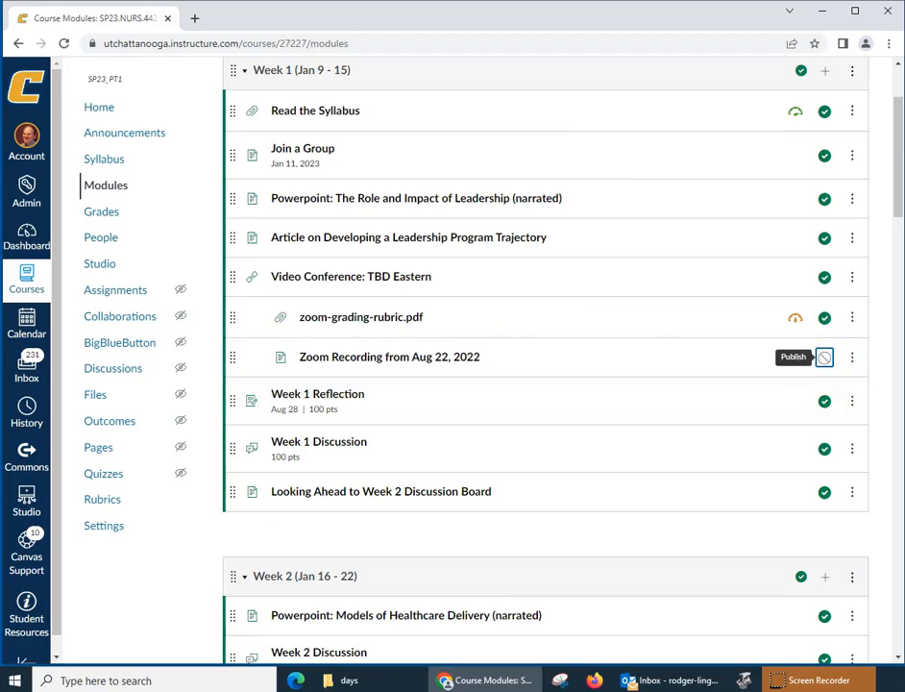
pyautogui.click(852, 361)
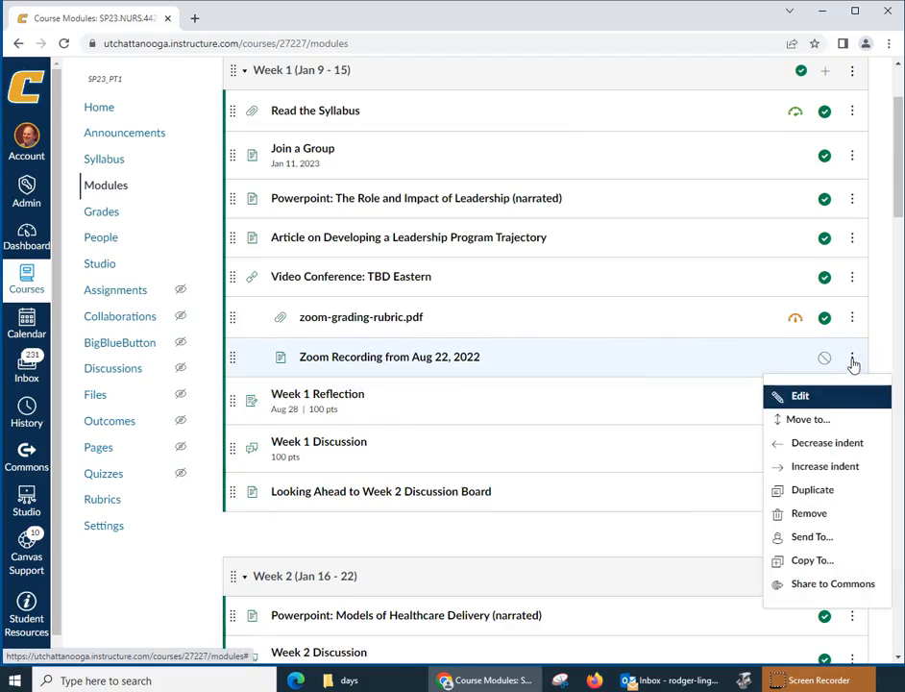
pyautogui.click(784, 514)
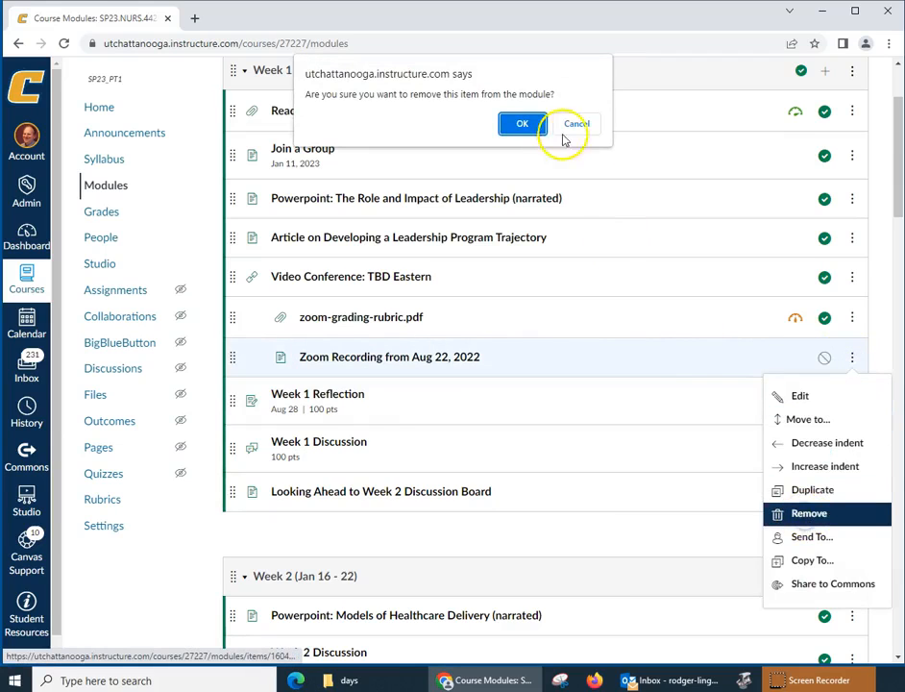
pyautogui.click(527, 123)
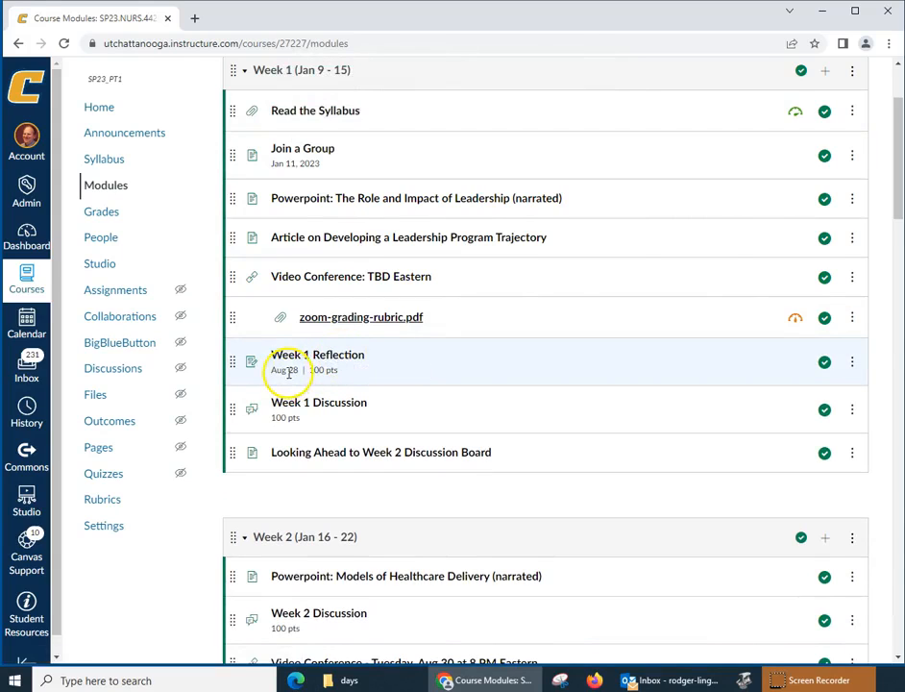
# Step: Open the Week 1 Reflection assignment for editing
pyautogui.click(342, 357)
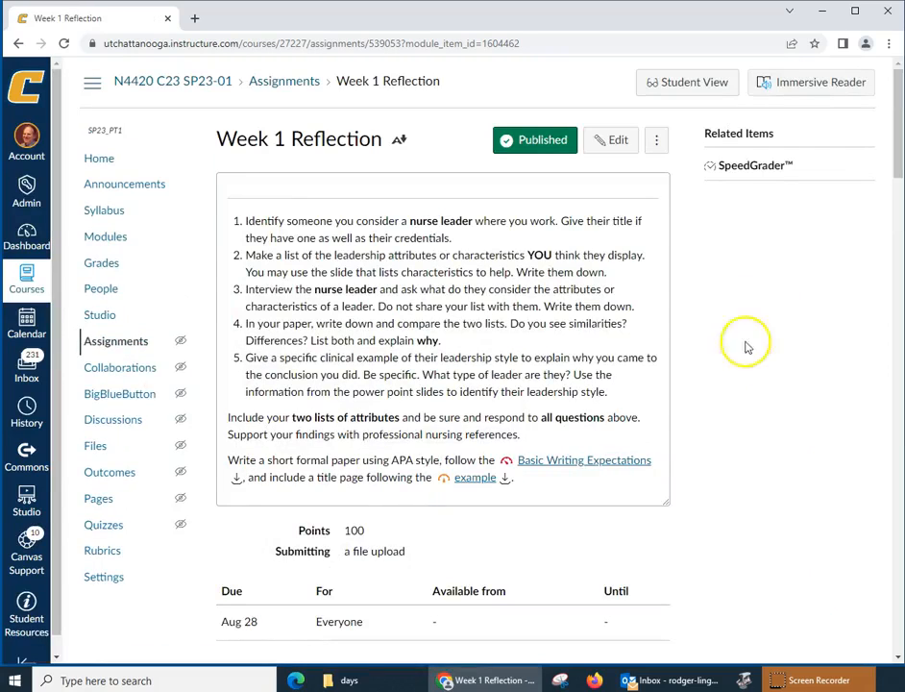
pyautogui.click(615, 141)
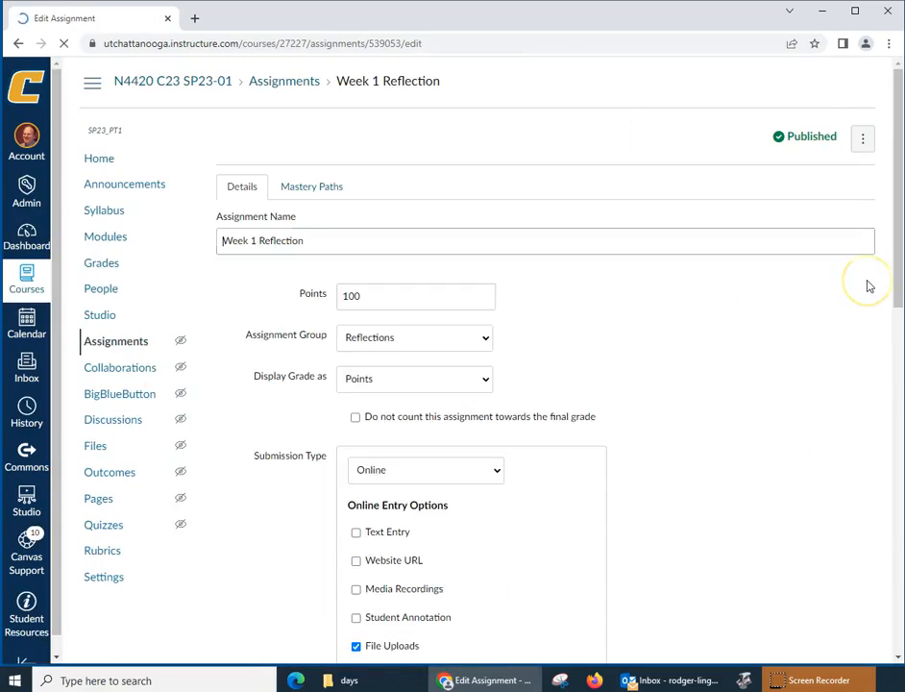
pyautogui.scroll(-1, 661, 421)
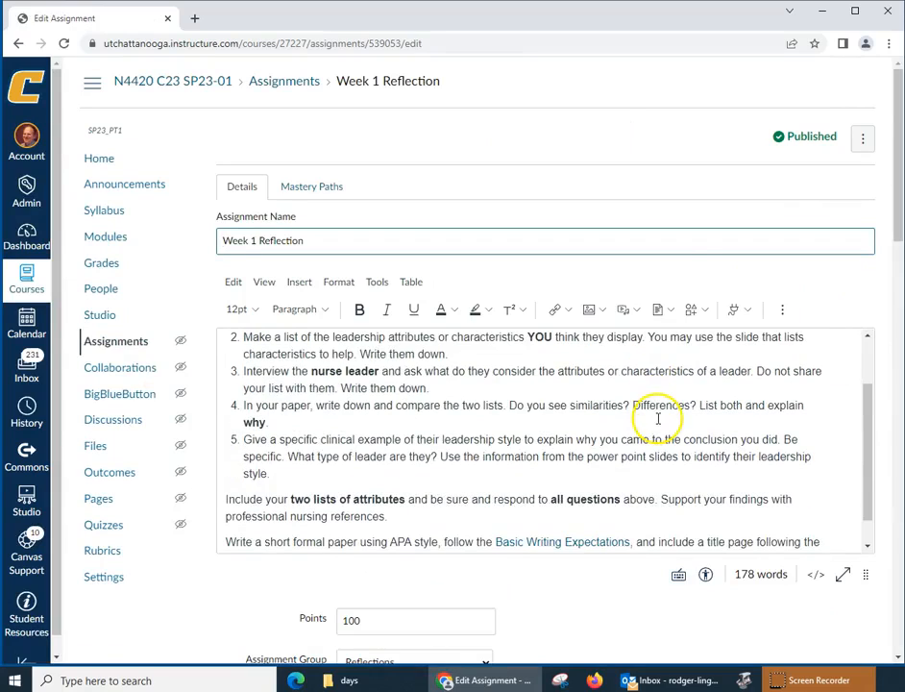
pyautogui.scroll(-1, 730, 423)
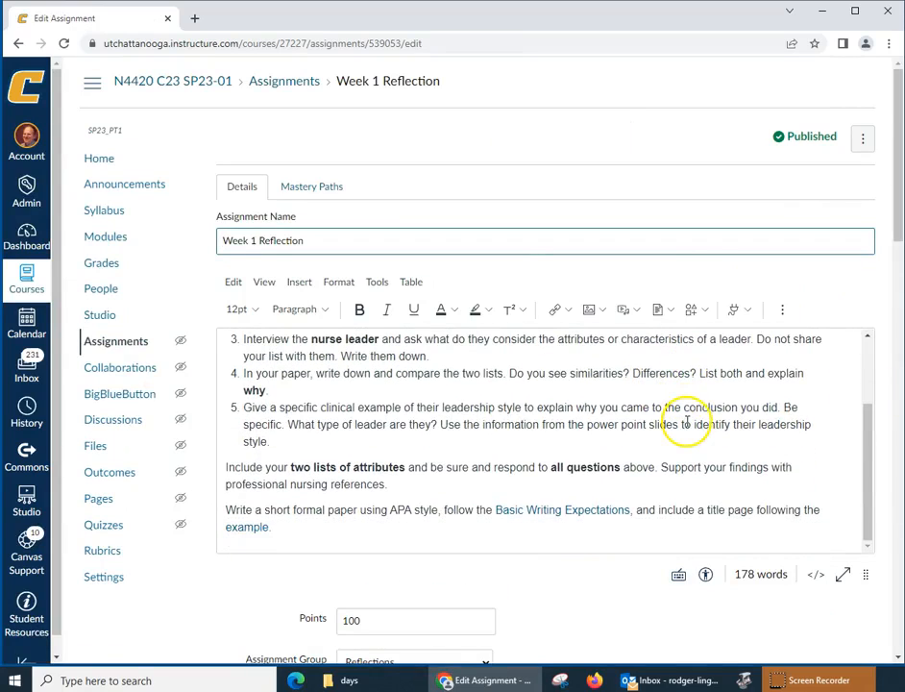
# Step: Set the Week 1 Reflection's due date to Jan 15, 2023, 11:59 PM and save the assignment
pyautogui.moveTo(895, 196); pyautogui.dragTo(872, 556)
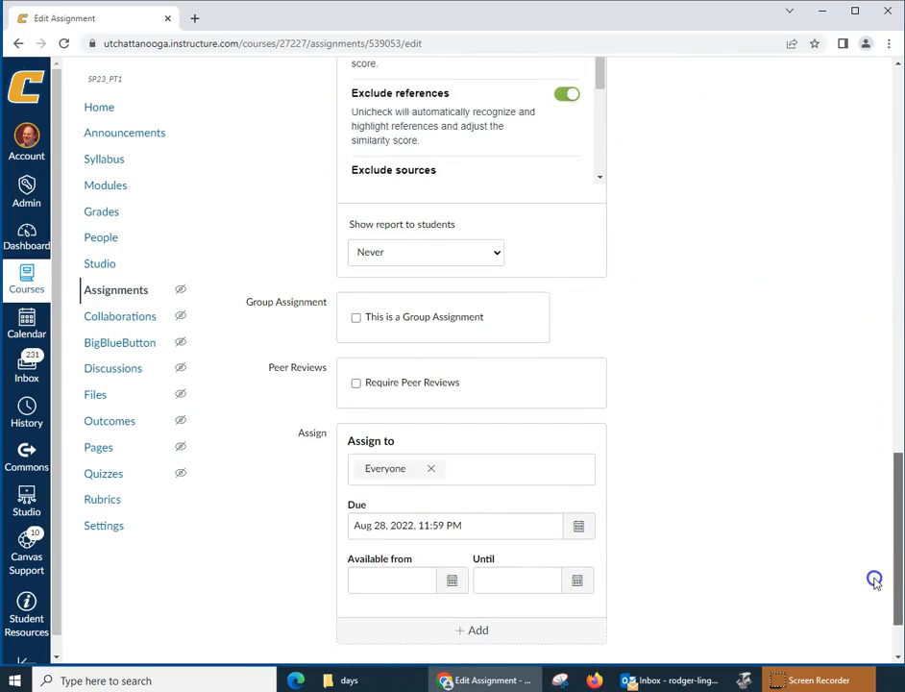
pyautogui.click(579, 528)
pyautogui.click(505, 346)
pyautogui.click(506, 346)
pyautogui.click(505, 345)
pyautogui.click(506, 345)
pyautogui.click(505, 346)
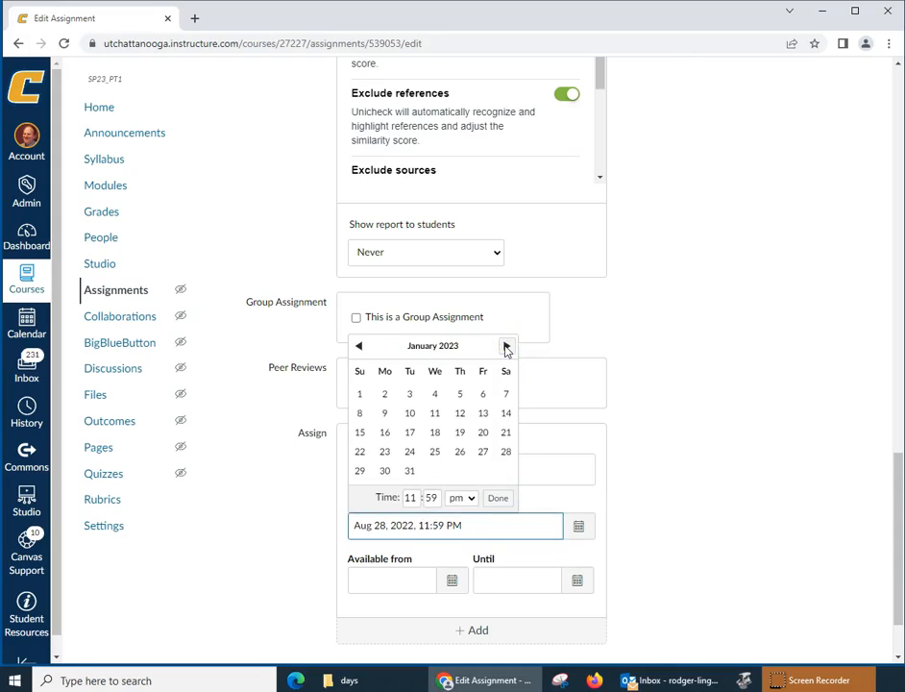
pyautogui.click(360, 434)
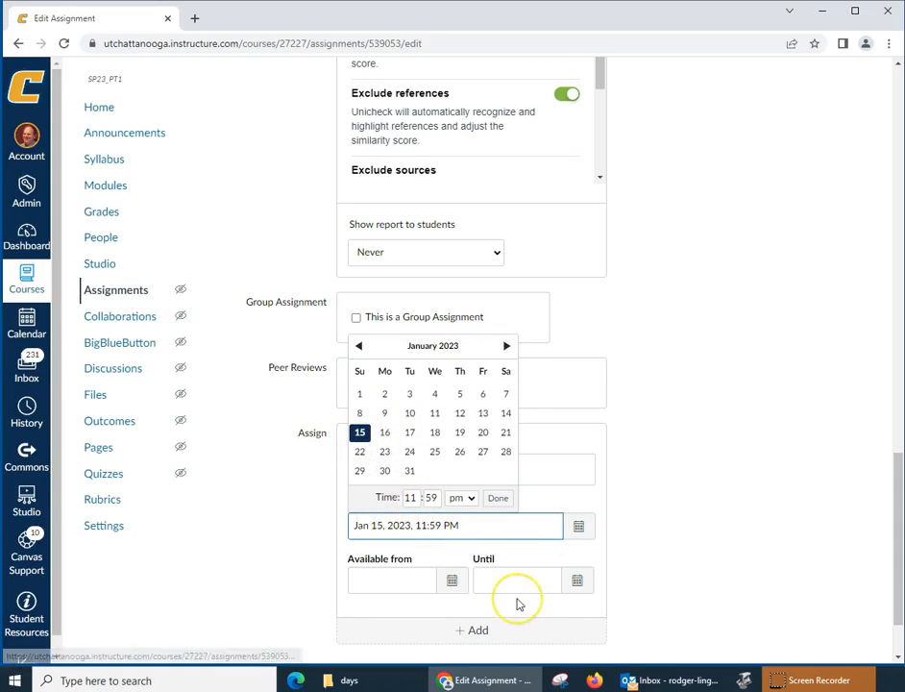
pyautogui.click(497, 500)
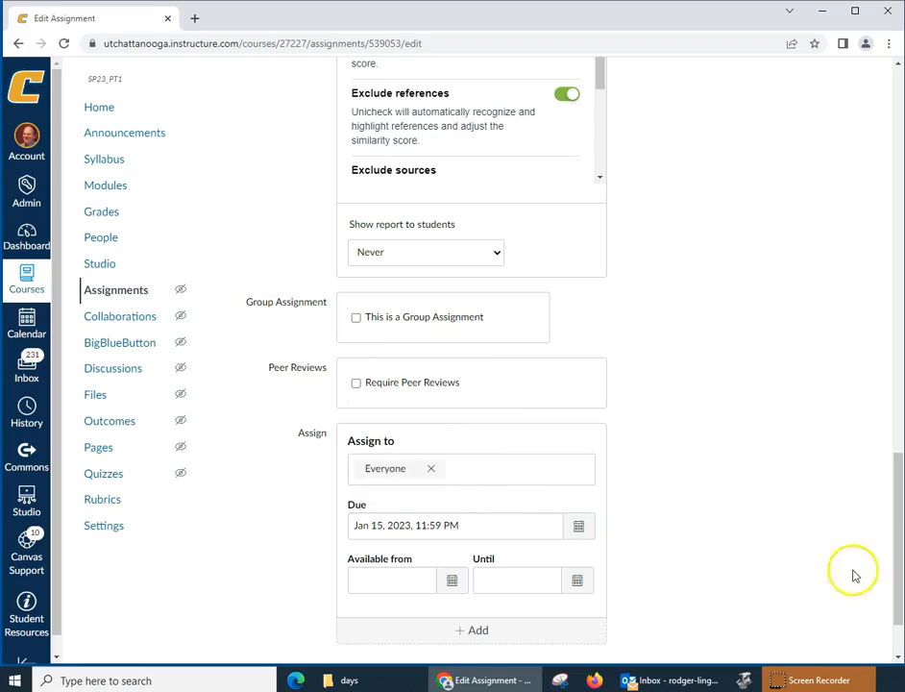
pyautogui.moveTo(900, 493); pyautogui.dragTo(899, 561)
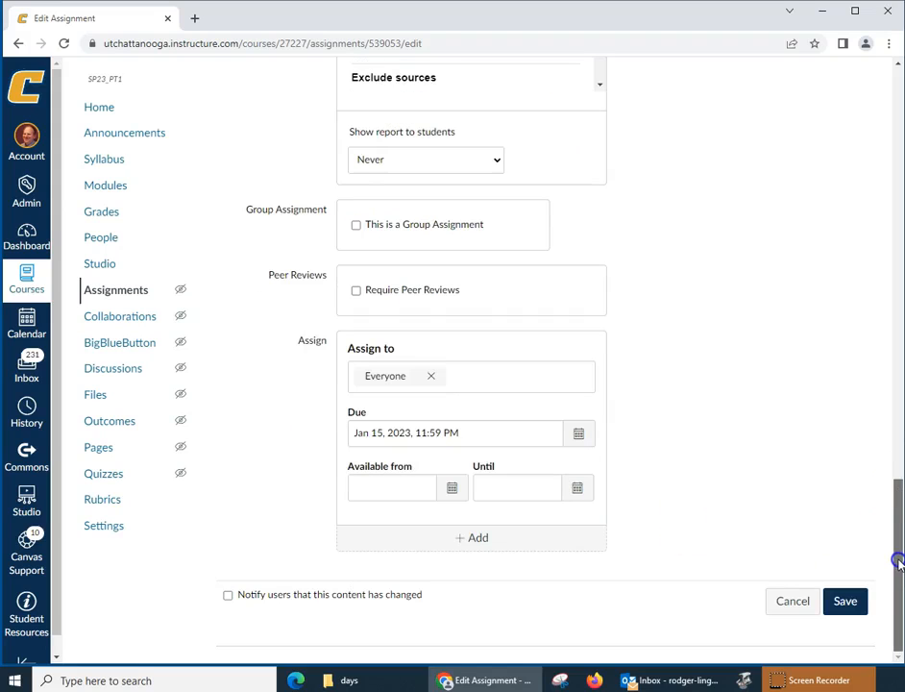
pyautogui.click(847, 606)
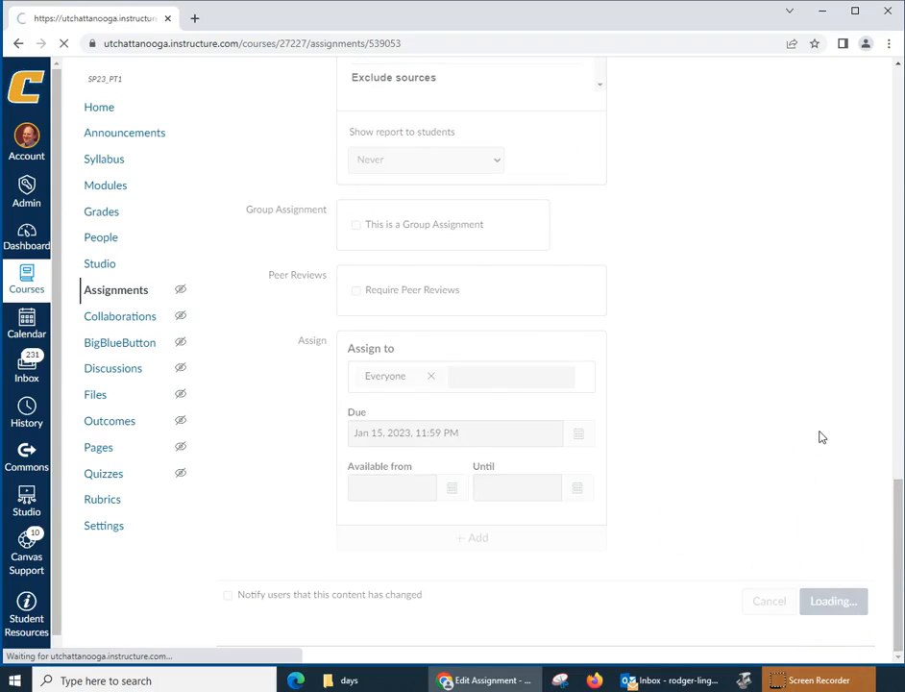
# Step: Return to the course modules and open the Week 1 Discussion for editing
pyautogui.click(105, 239)
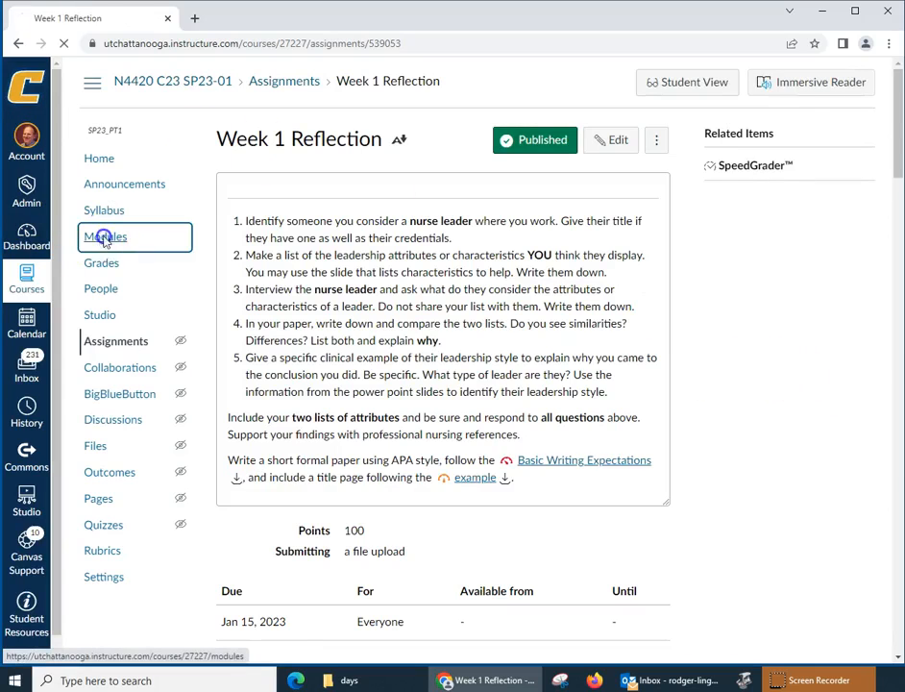
pyautogui.scroll(-5, 686, 391)
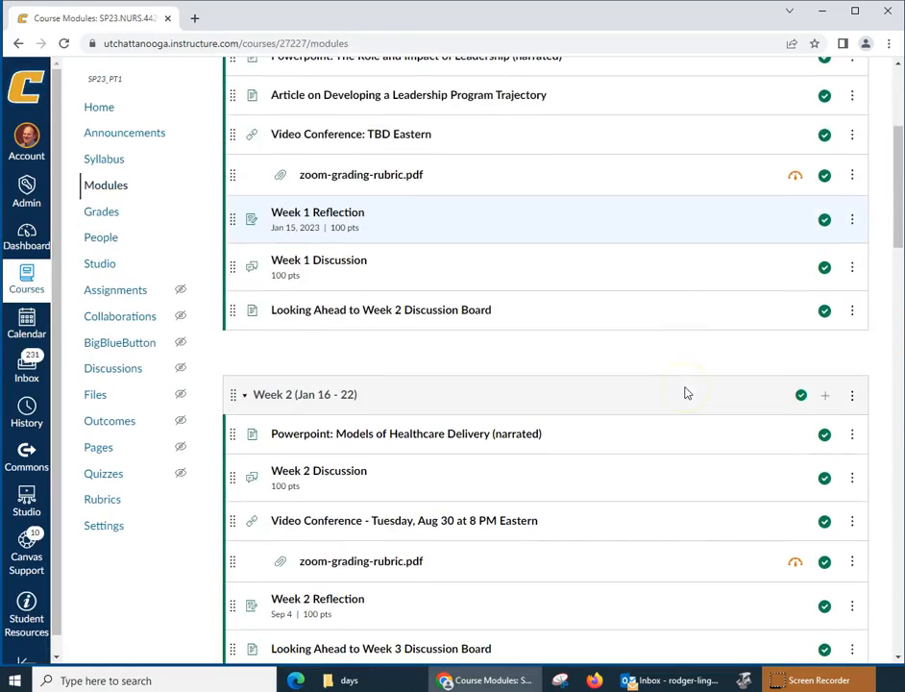
pyautogui.click(330, 264)
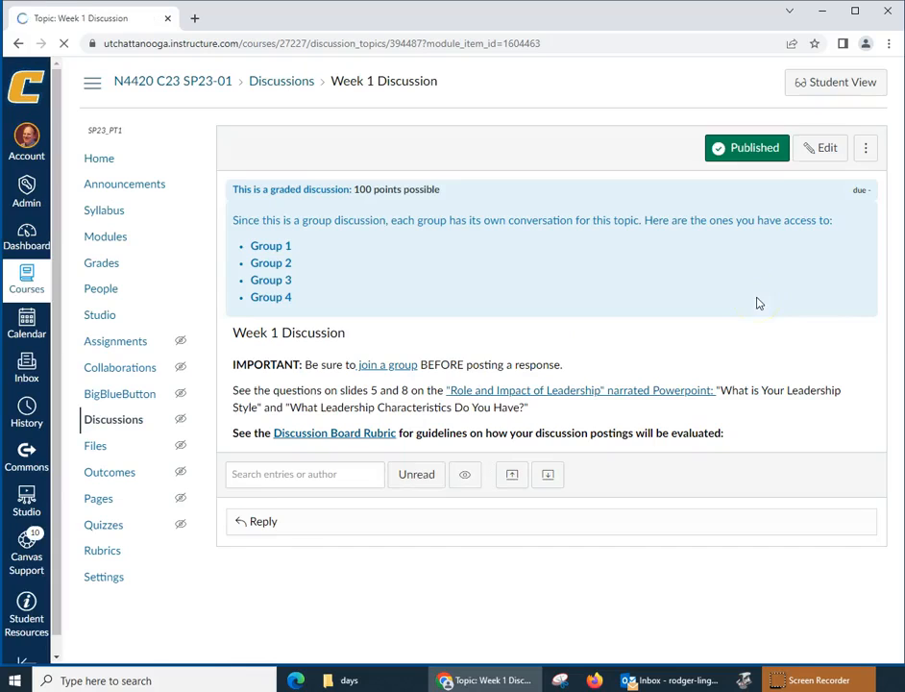
pyautogui.click(823, 148)
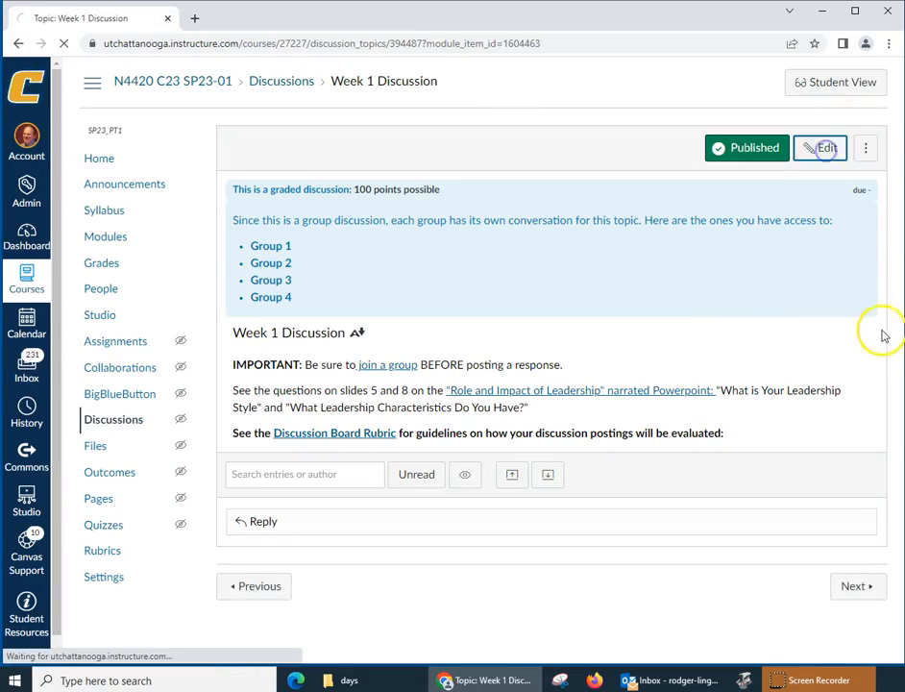
# Step: Confirm Jan 8, 2023, 11:59 PM as the Week 1 Discussion's availability start and save the discussion
pyautogui.moveTo(900, 118); pyautogui.dragTo(866, 397)
pyautogui.scroll(-3, 865, 397)
pyautogui.click(452, 505)
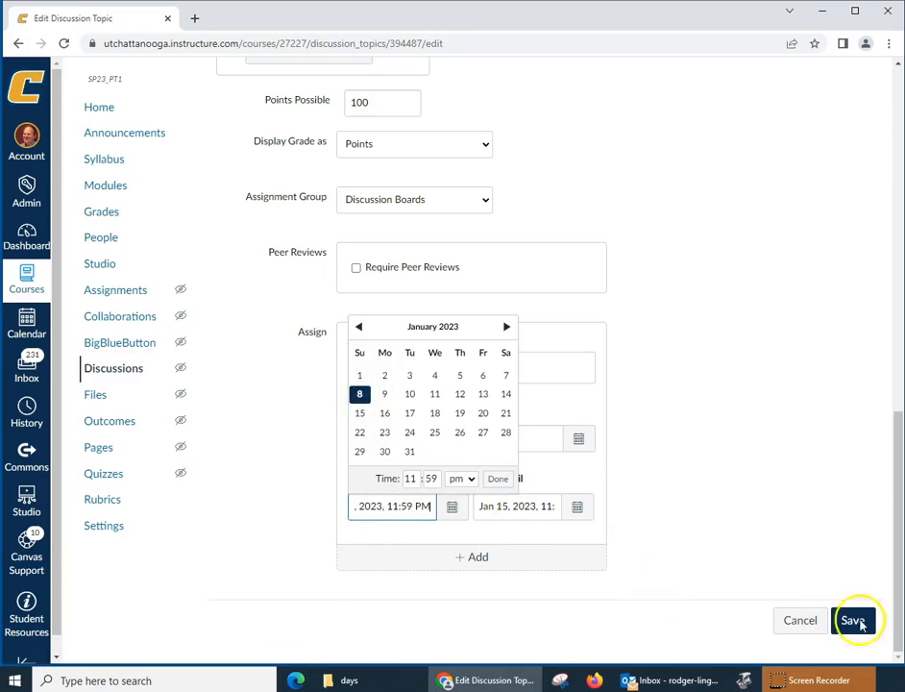
pyautogui.click(497, 480)
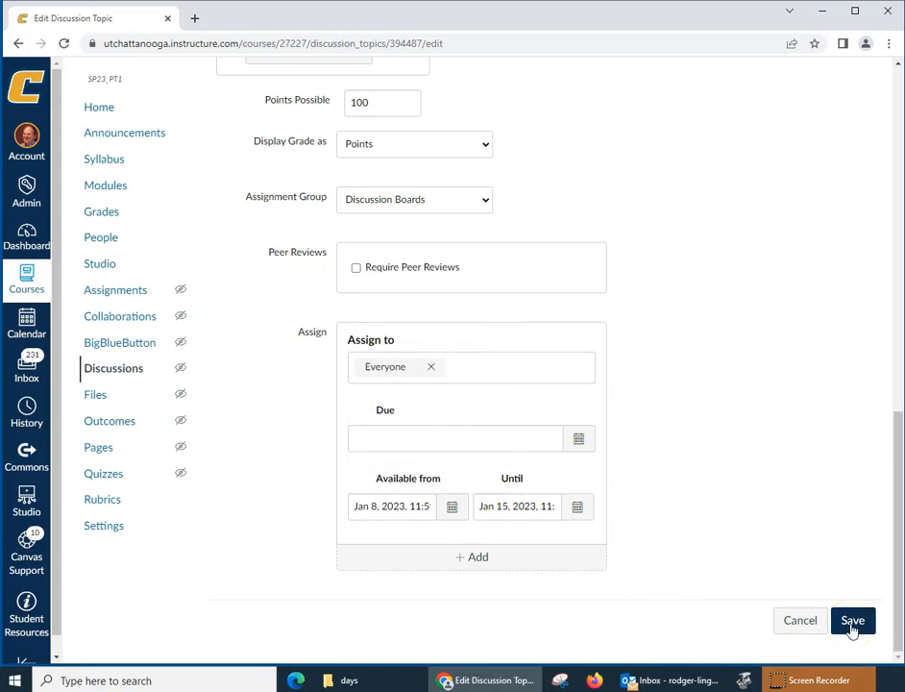
pyautogui.click(852, 622)
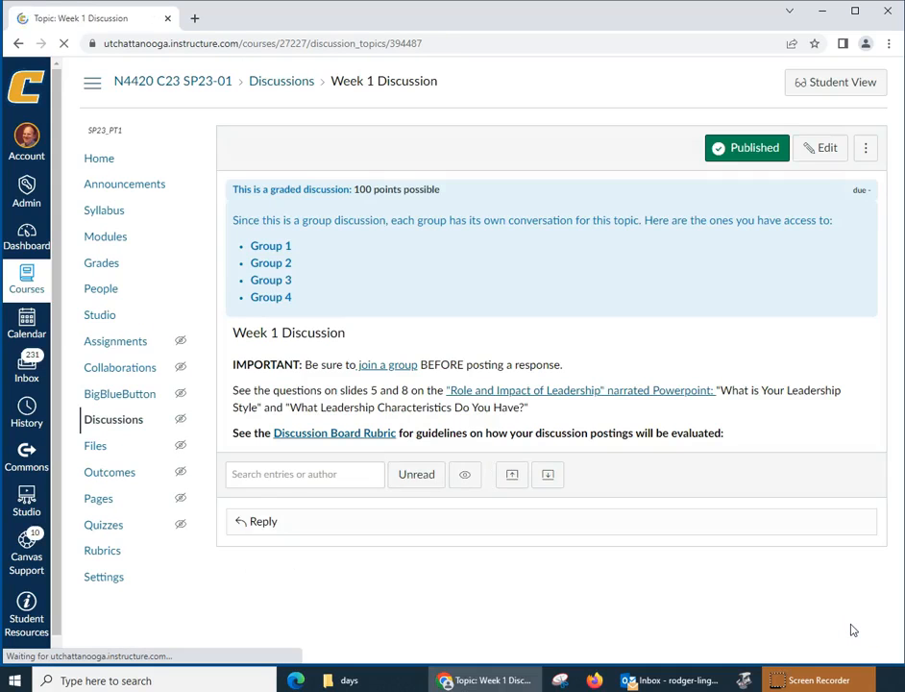
# Step: Return to the course modules and review the items and dates of the Week 1 module
pyautogui.click(113, 242)
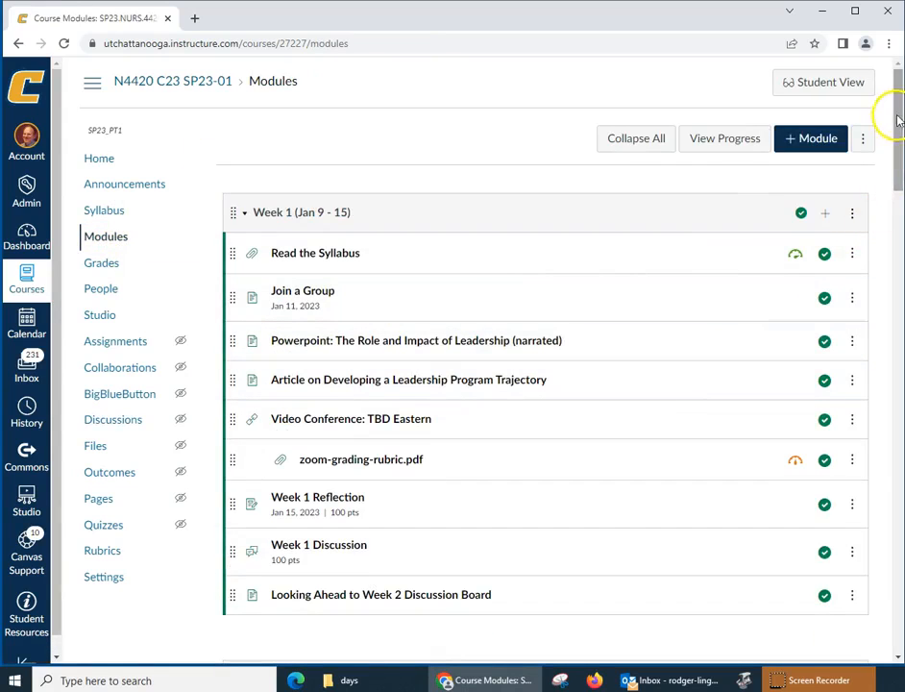
pyautogui.moveTo(896, 91); pyautogui.dragTo(894, 141)
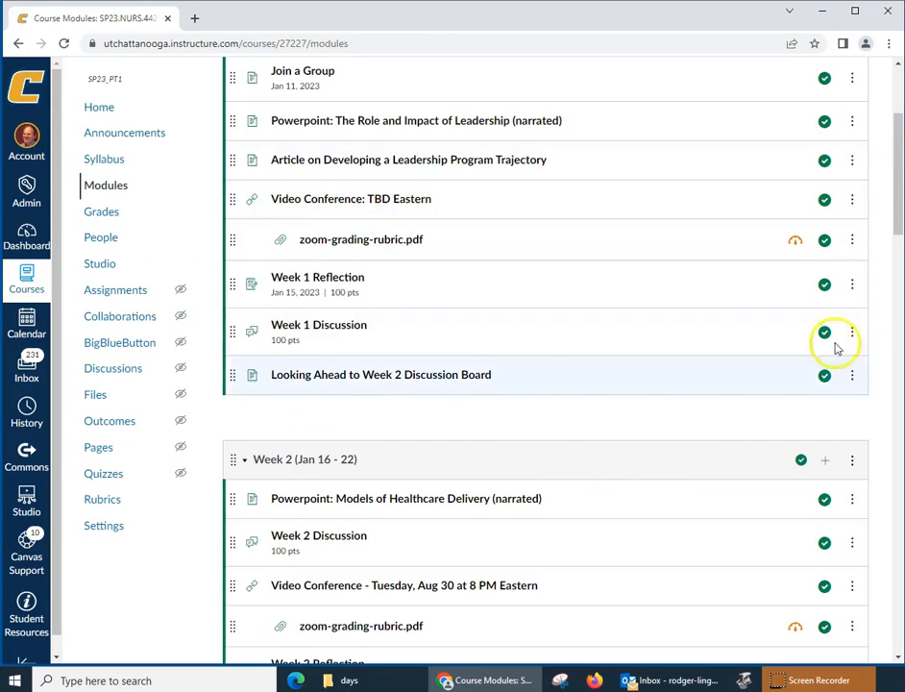
pyautogui.moveTo(894, 230); pyautogui.dragTo(893, 165)
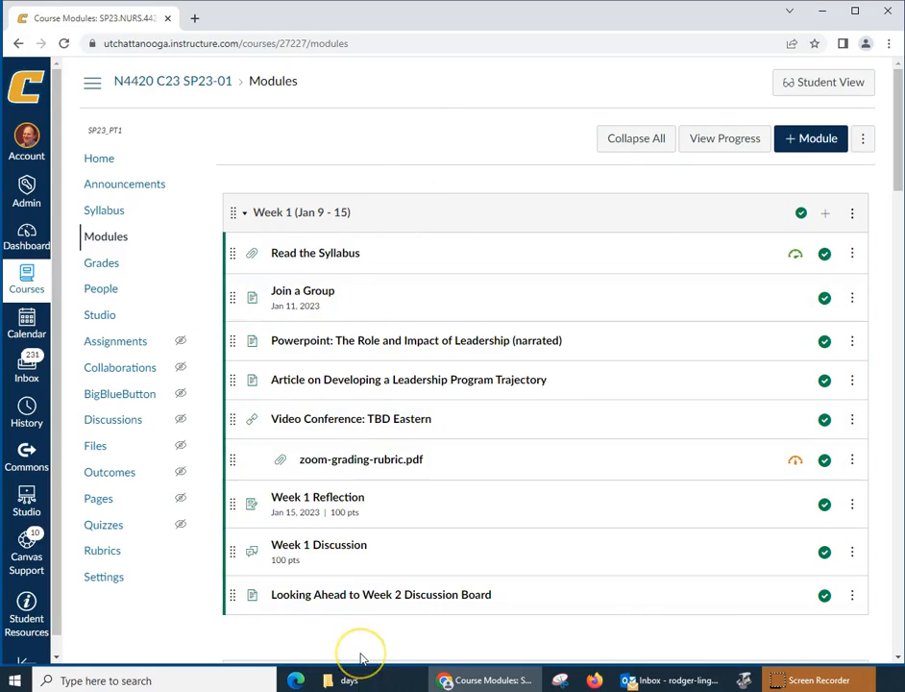
# Step: Open the course syllabus and review the course summary's dates, undated items and assignment group weights
pyautogui.click(107, 212)
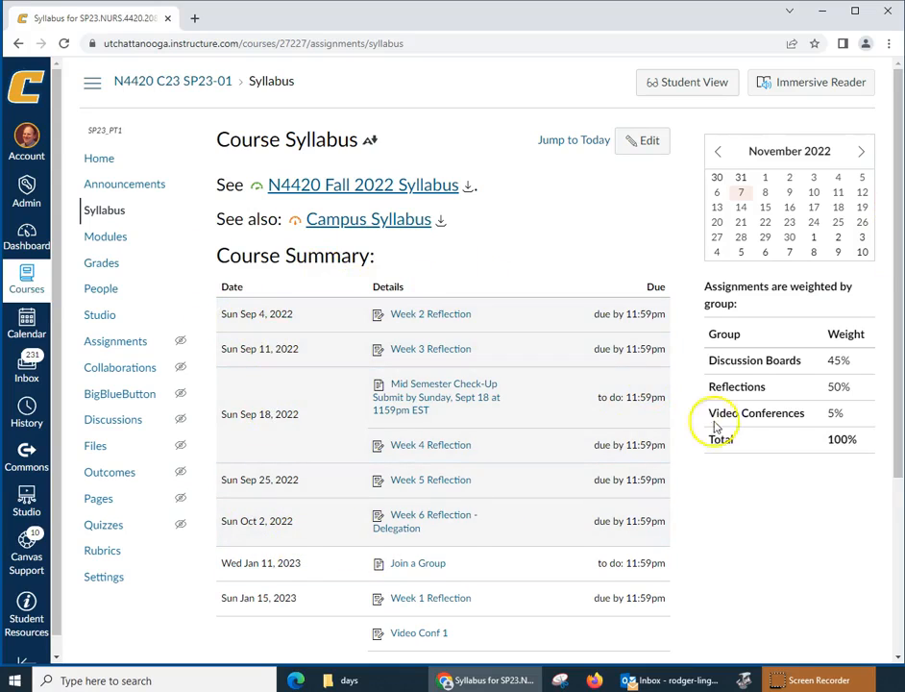
pyautogui.moveTo(902, 303); pyautogui.dragTo(885, 423)
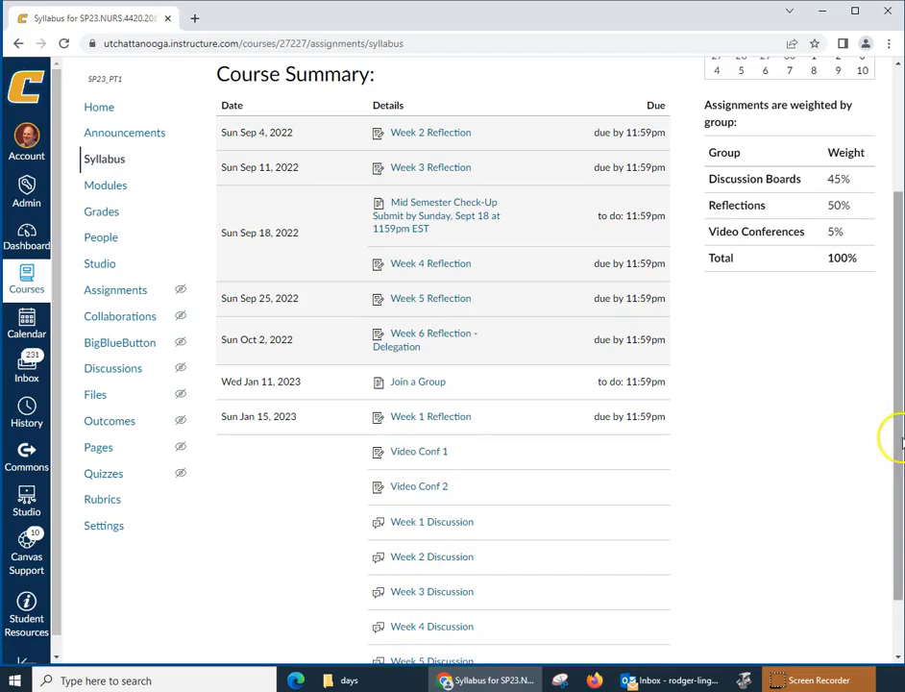
pyautogui.moveTo(898, 416); pyautogui.dragTo(898, 516)
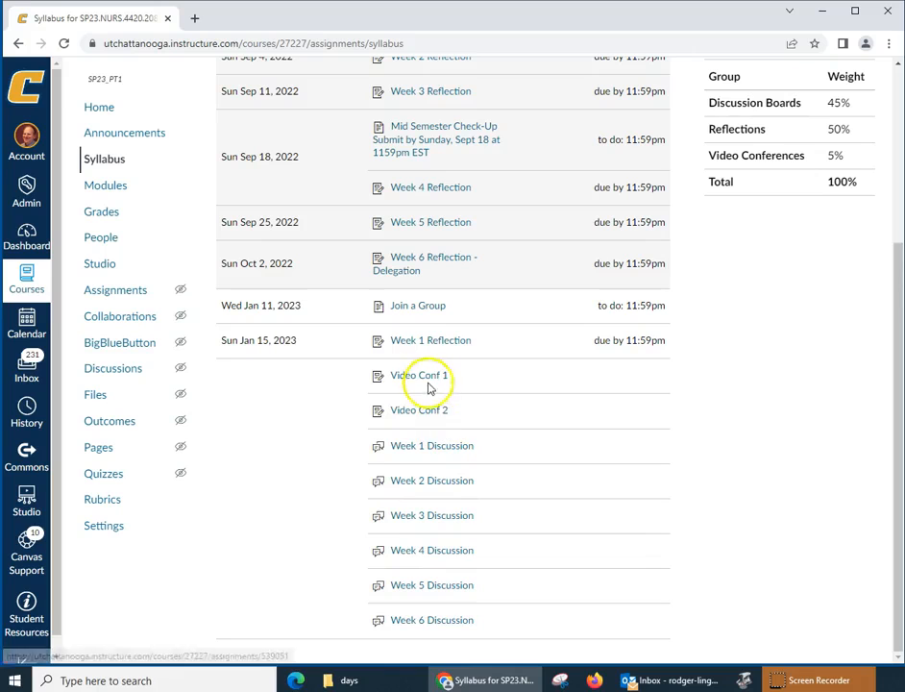
pyautogui.moveTo(894, 531); pyautogui.dragTo(897, 420)
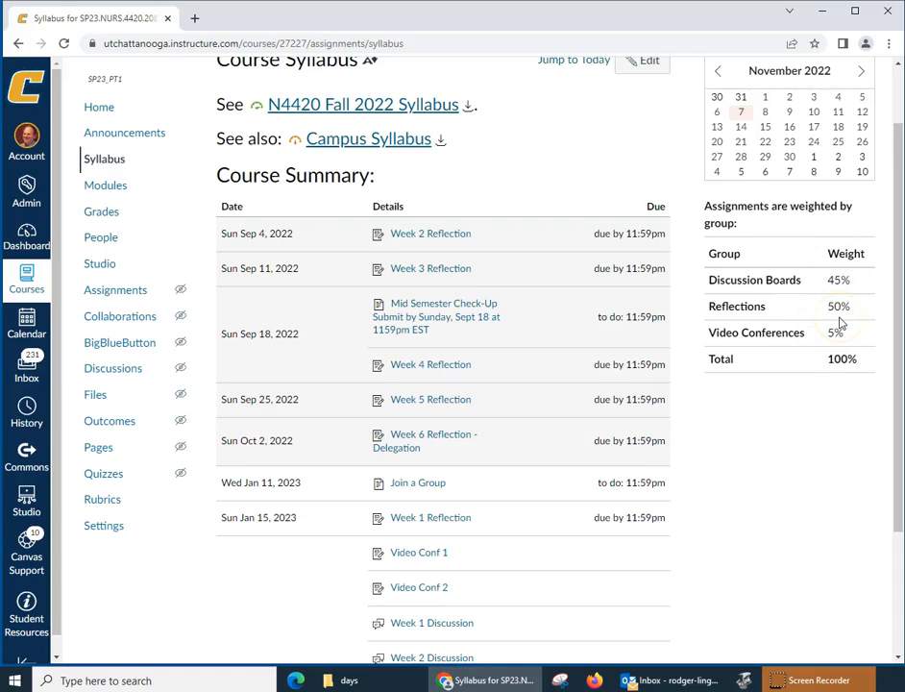
pyautogui.scroll(1, 895, 353)
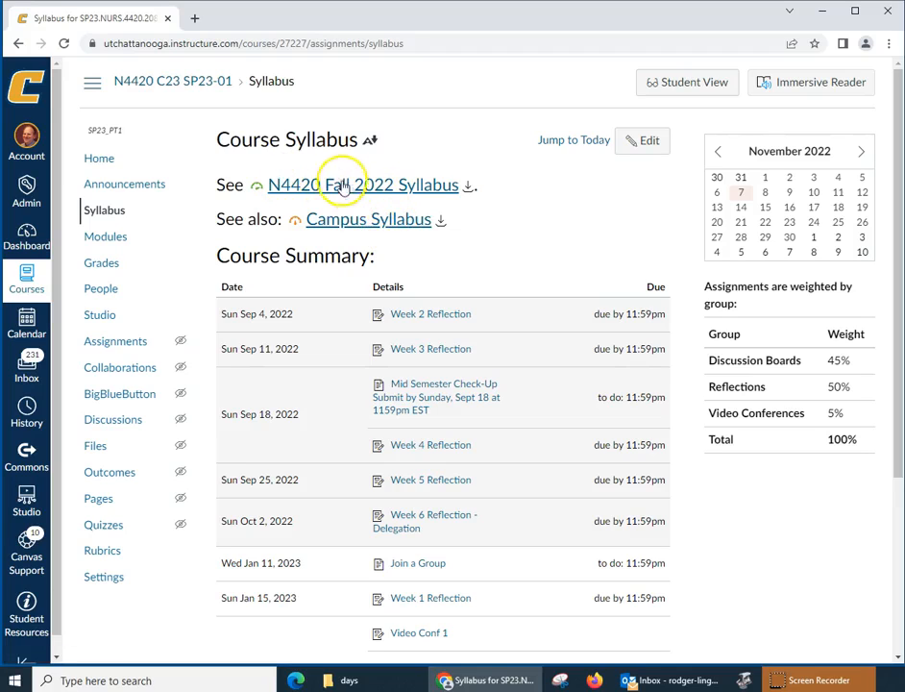
# Step: Edit the syllabus description and remove the link from the text "N4420 Fall 2022 Syllabus"
pyautogui.click(649, 142)
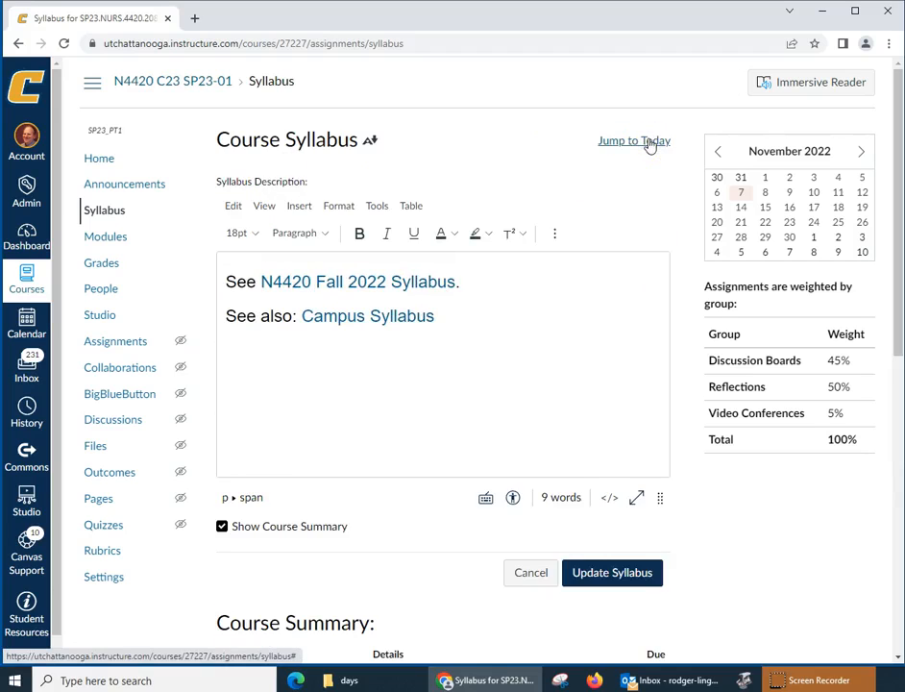
pyautogui.moveTo(456, 282); pyautogui.dragTo(258, 279)
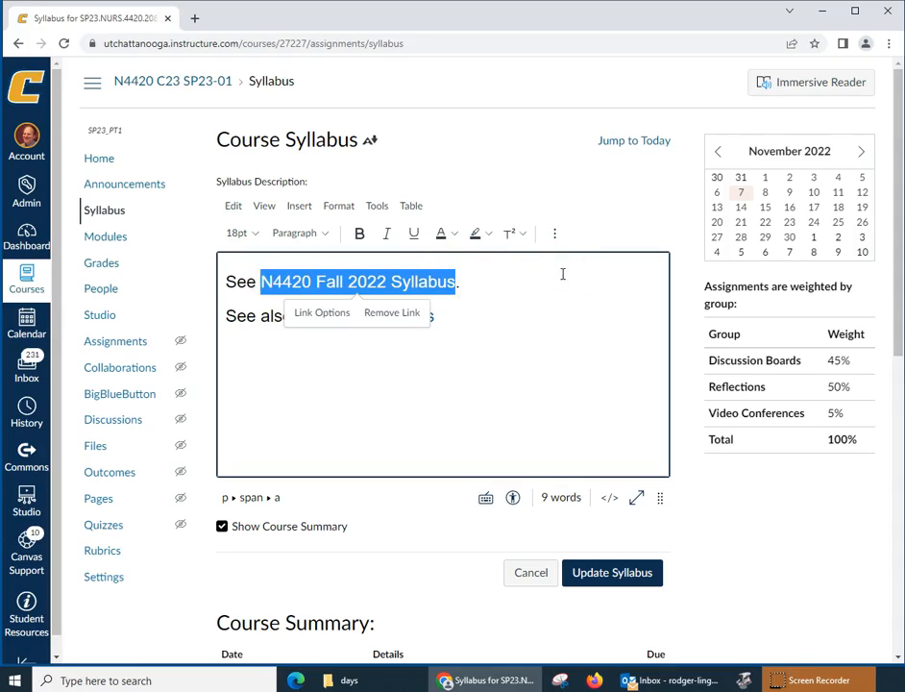
pyautogui.click(397, 321)
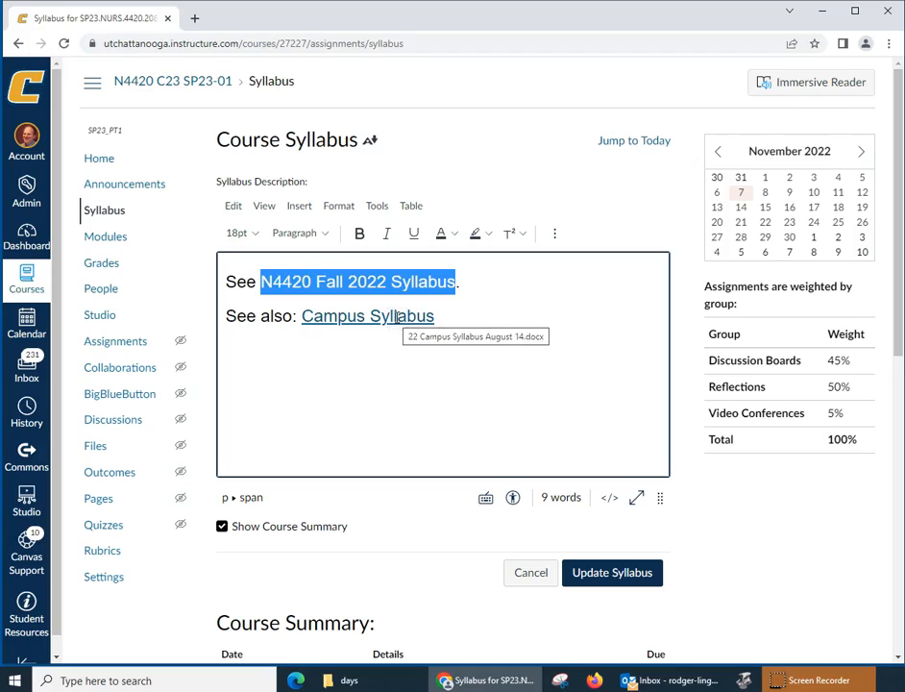
pyautogui.click(509, 349)
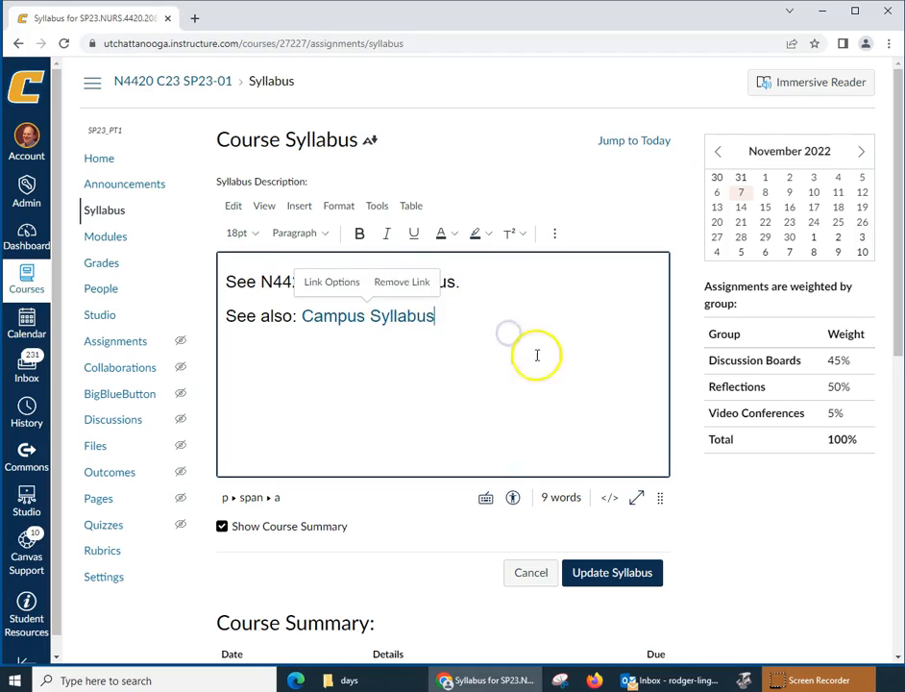
pyautogui.click(365, 273)
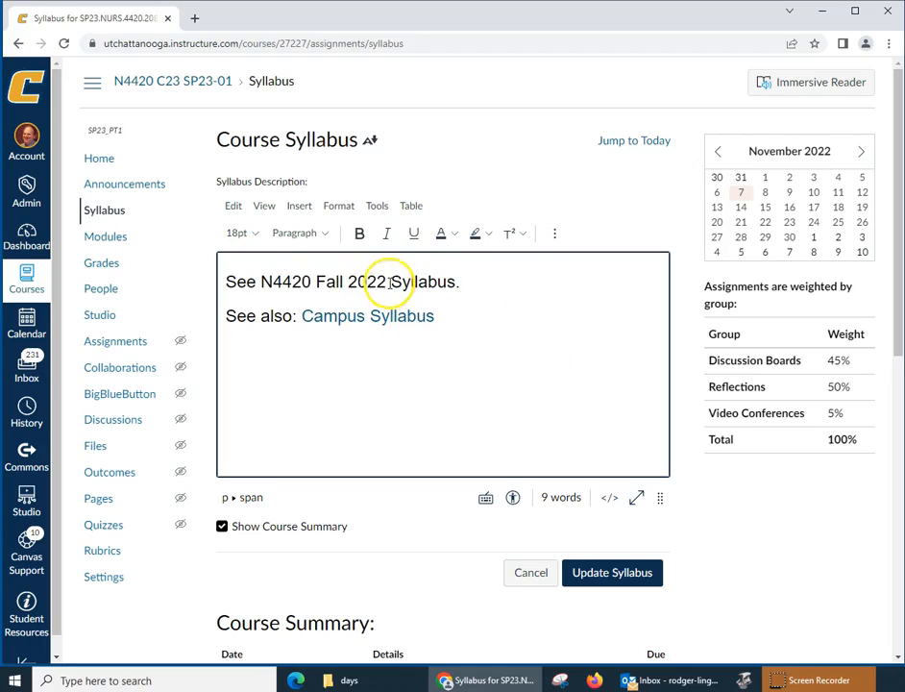
# Step: Replace "Fall 2022" with "Spring 2023" in the syllabus description's first line
pyautogui.moveTo(385, 281); pyautogui.dragTo(327, 282)
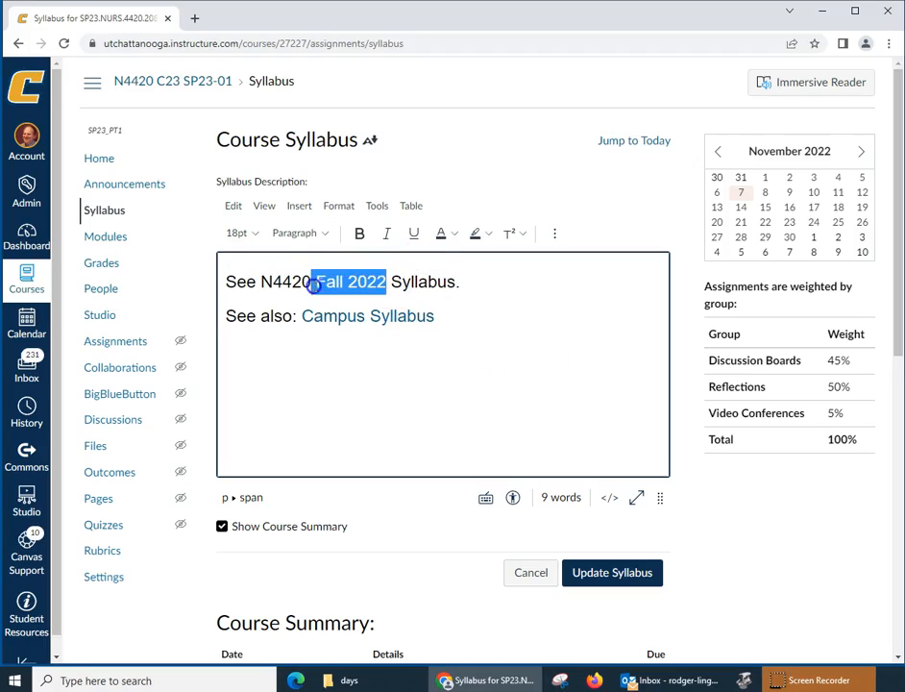
pyautogui.write('Spring')
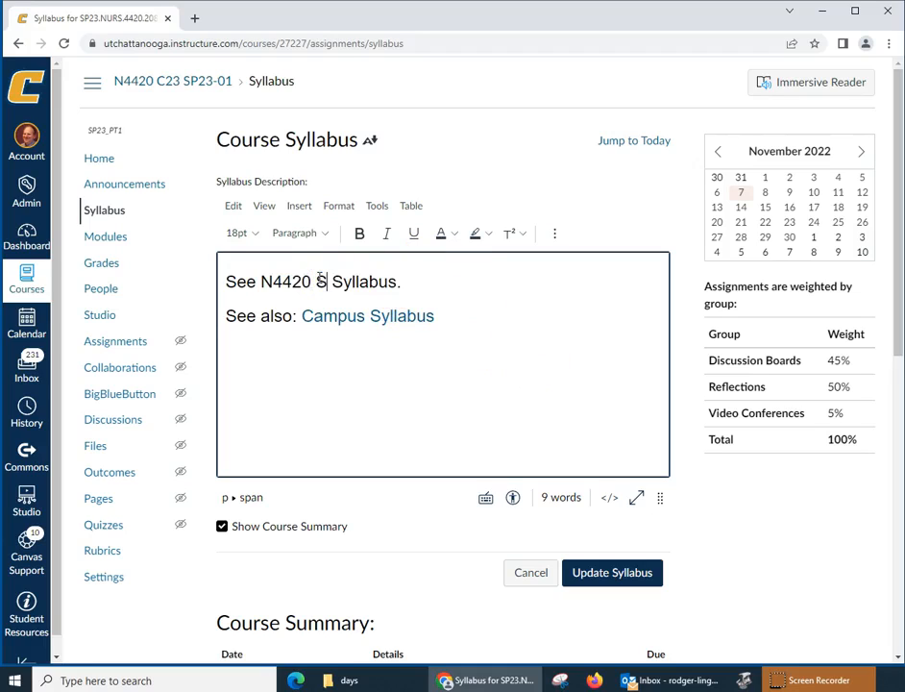
pyautogui.write(' 20')
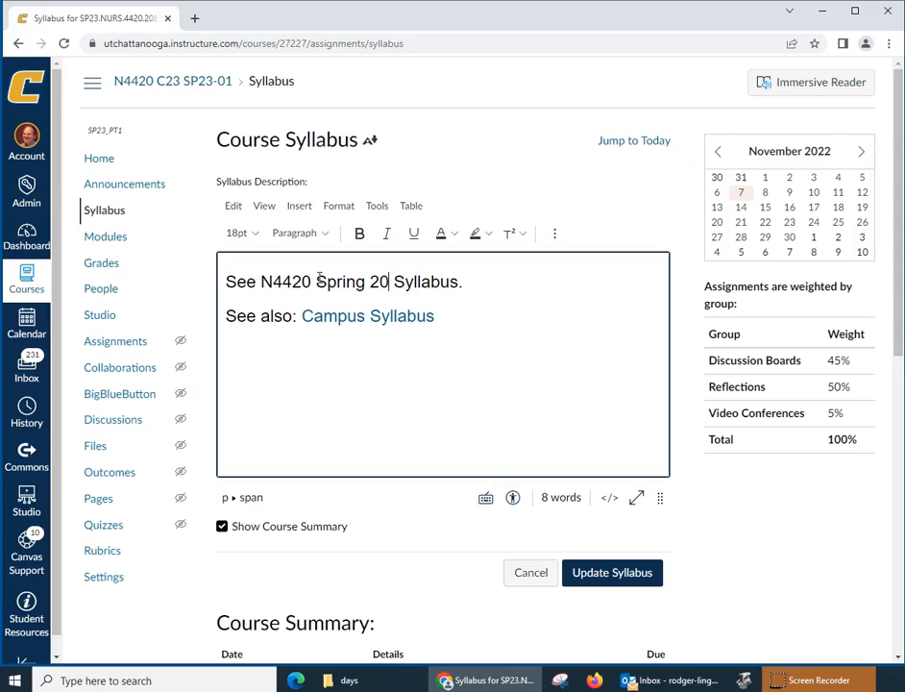
pyautogui.write('23')
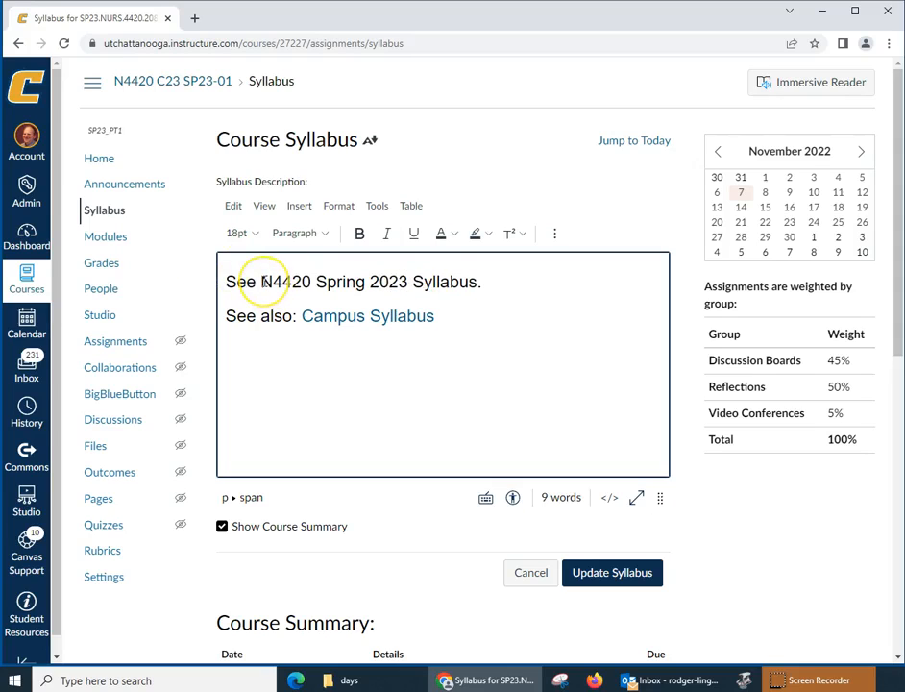
pyautogui.moveTo(261, 281); pyautogui.dragTo(402, 278)
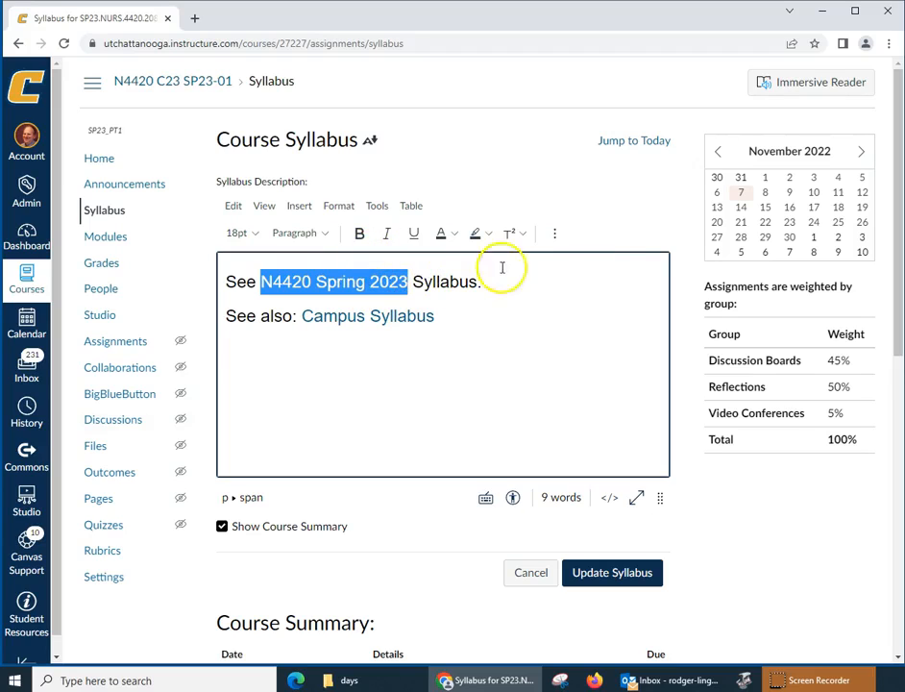
pyautogui.click(557, 236)
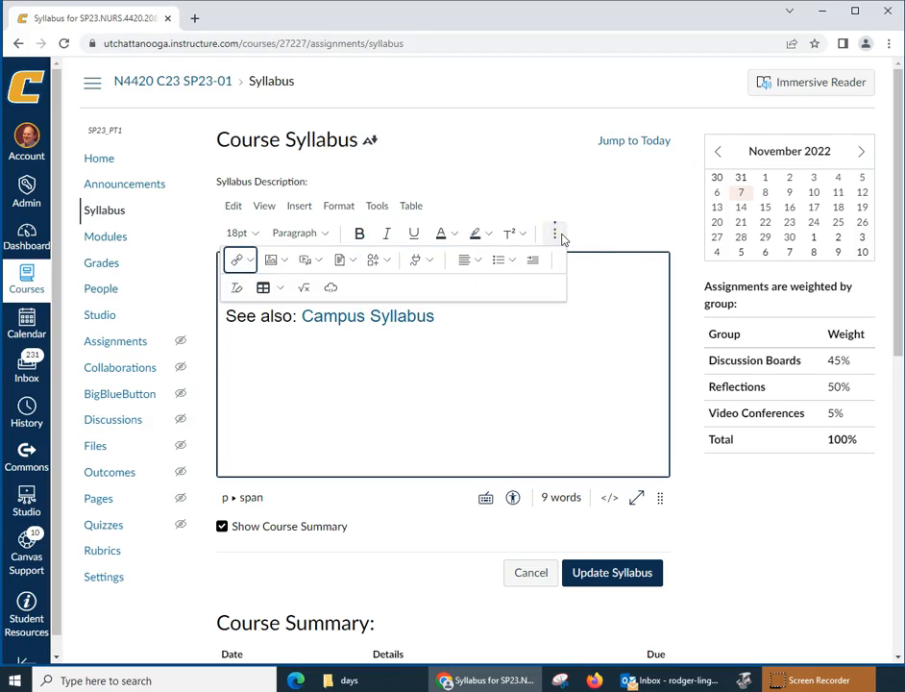
pyautogui.click(596, 200)
pyautogui.click(554, 234)
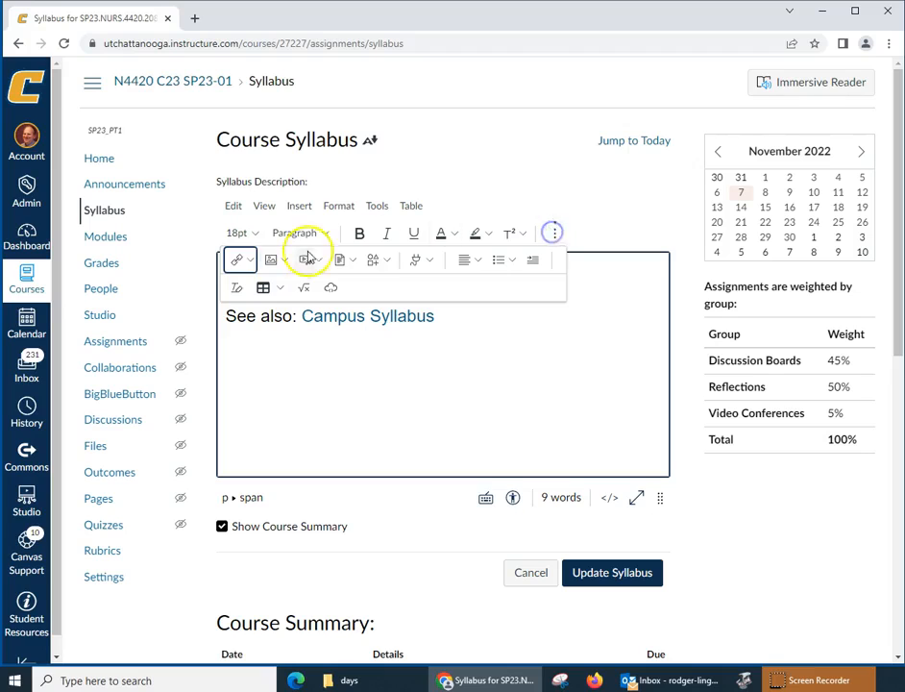
pyautogui.click(251, 265)
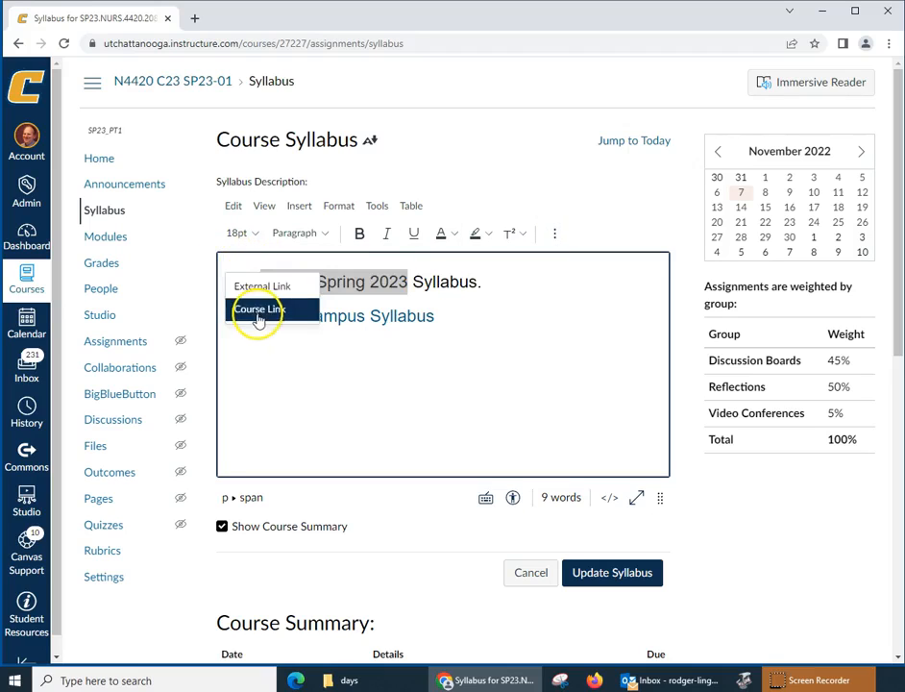
pyautogui.click(604, 212)
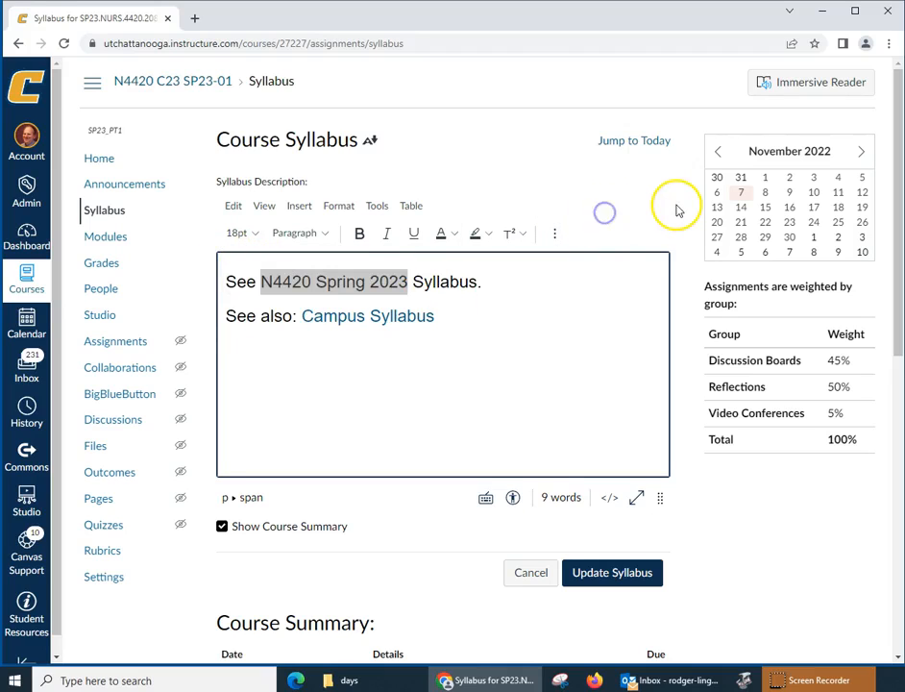
# Step: Save the updated course syllabus description
pyautogui.click(620, 588)
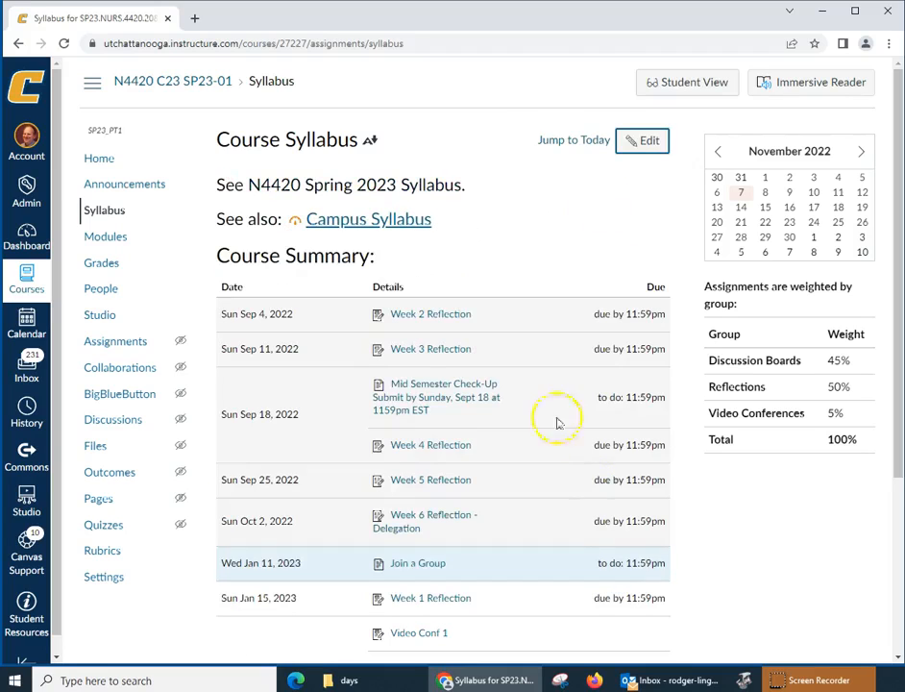